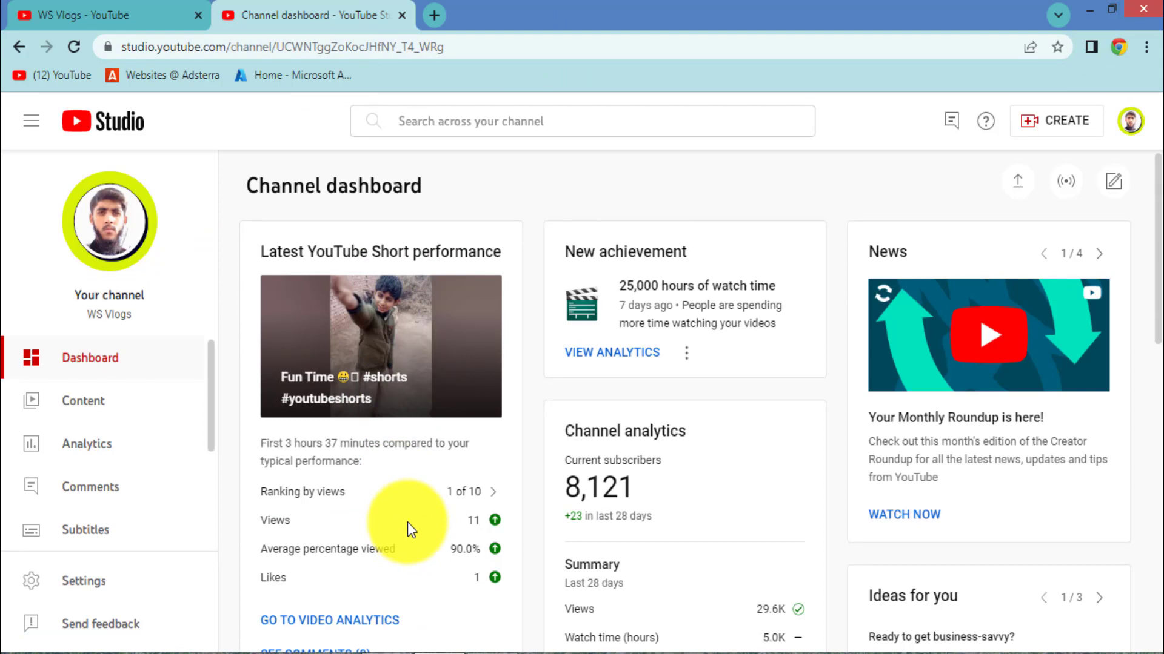
Step: Scroll the Studio sidebar down and go to the Monetisation page
scroll(101, 485, down, 3)
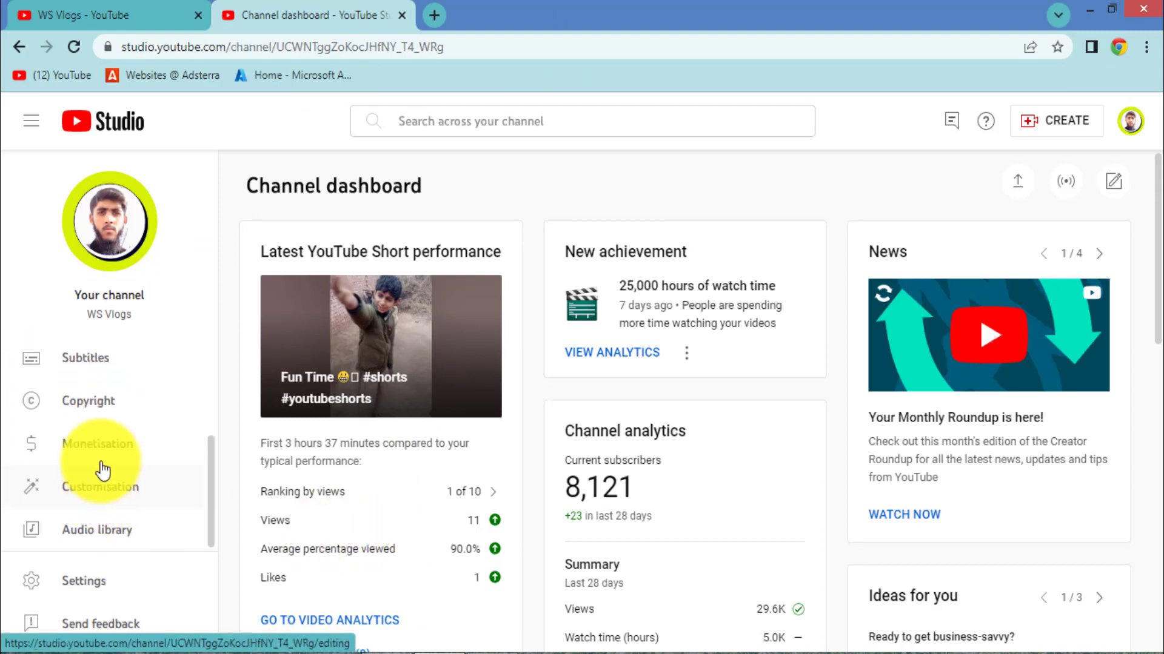
click(91, 445)
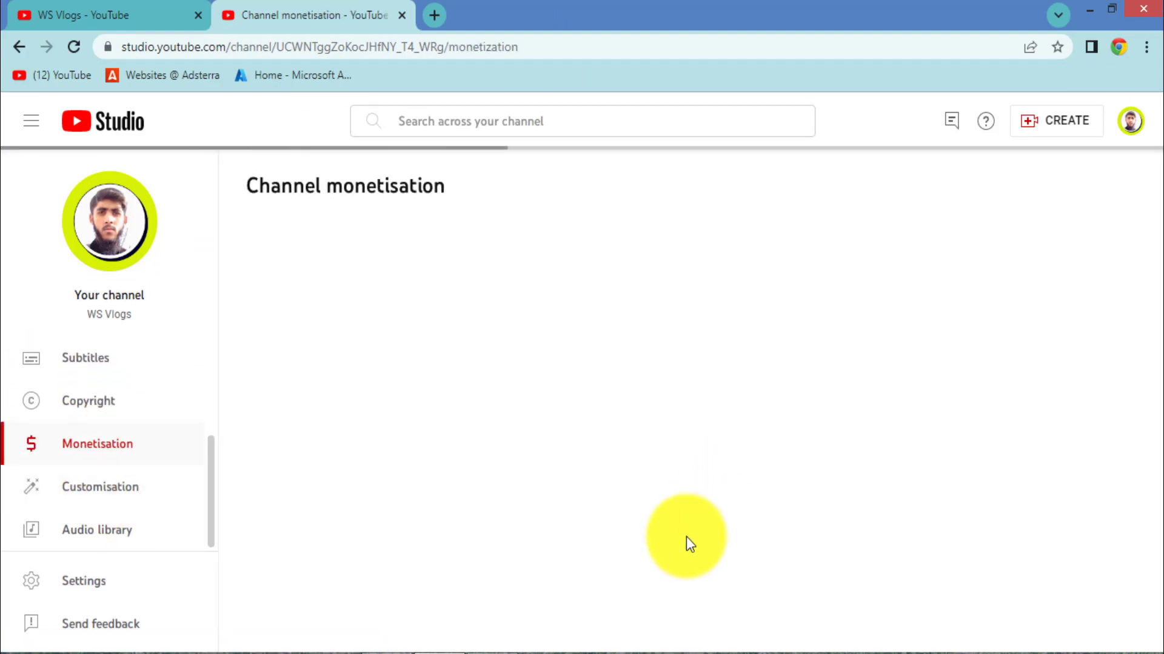
scroll(594, 494, down, 2)
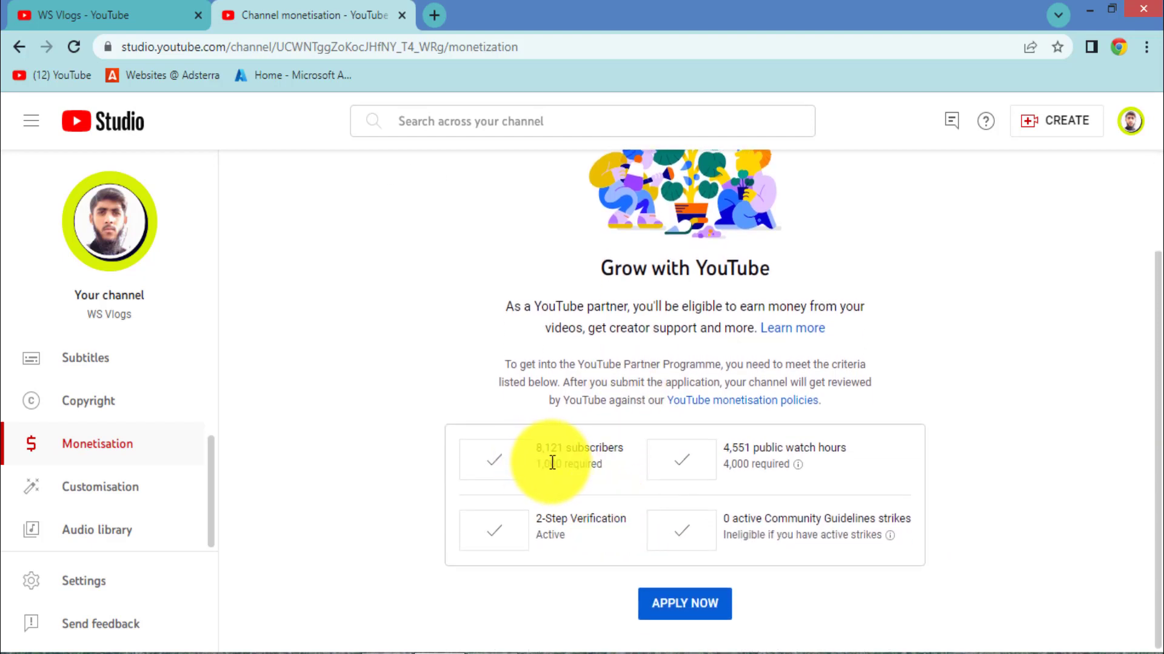
drag(534, 447, 830, 448)
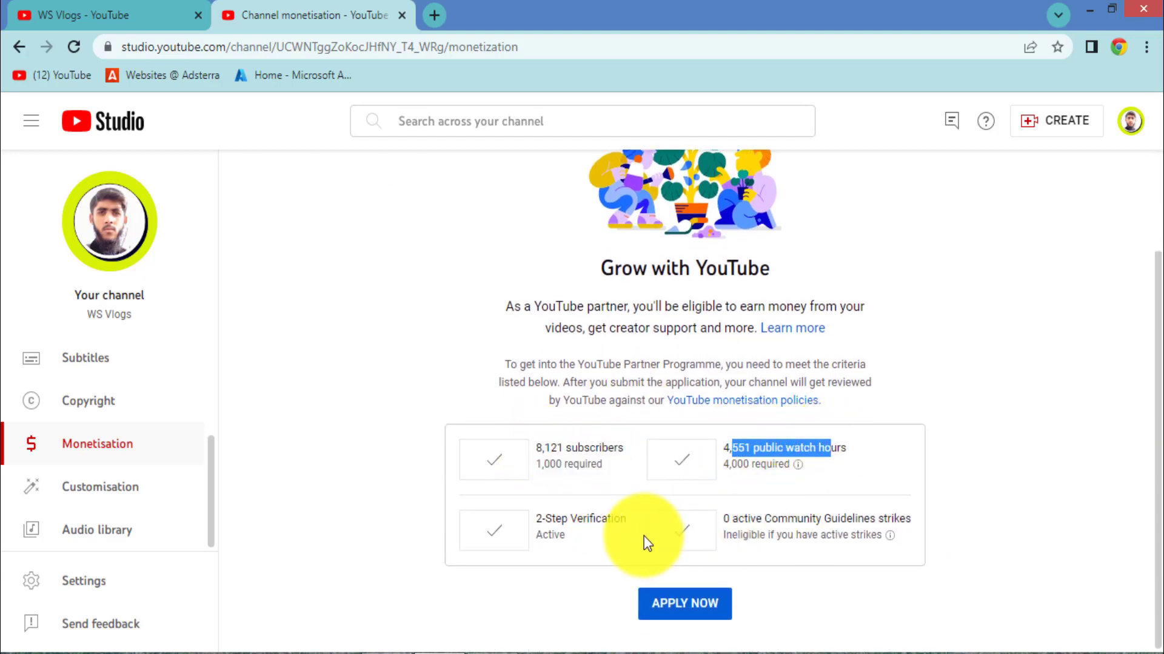
drag(556, 518, 595, 515)
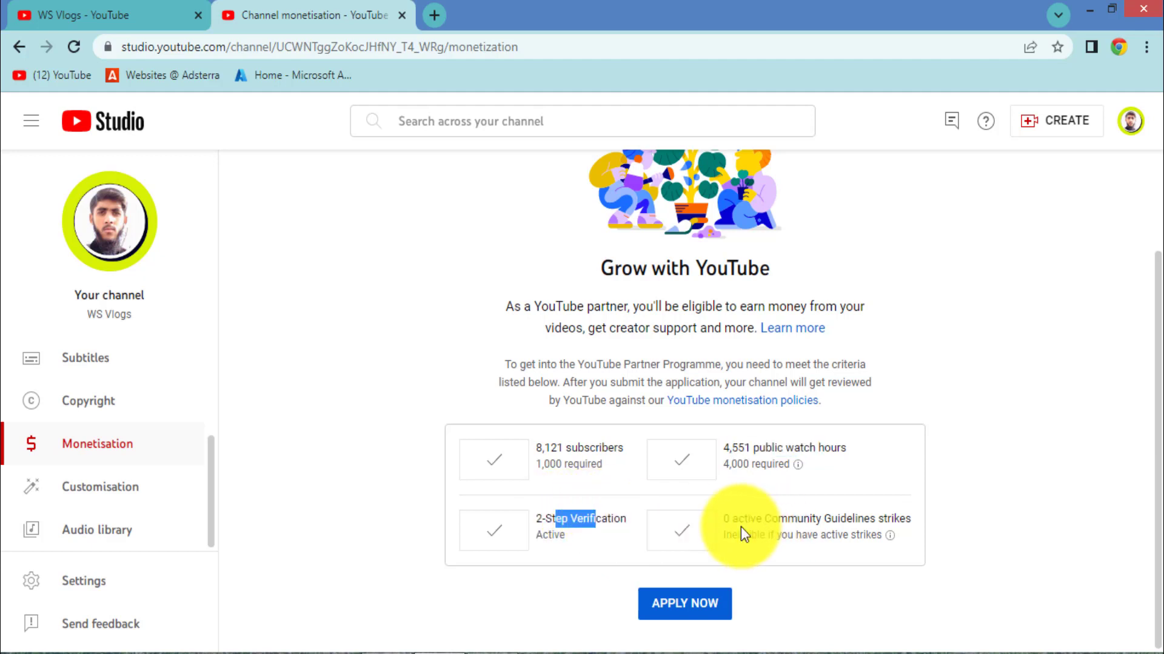
drag(730, 519, 886, 523)
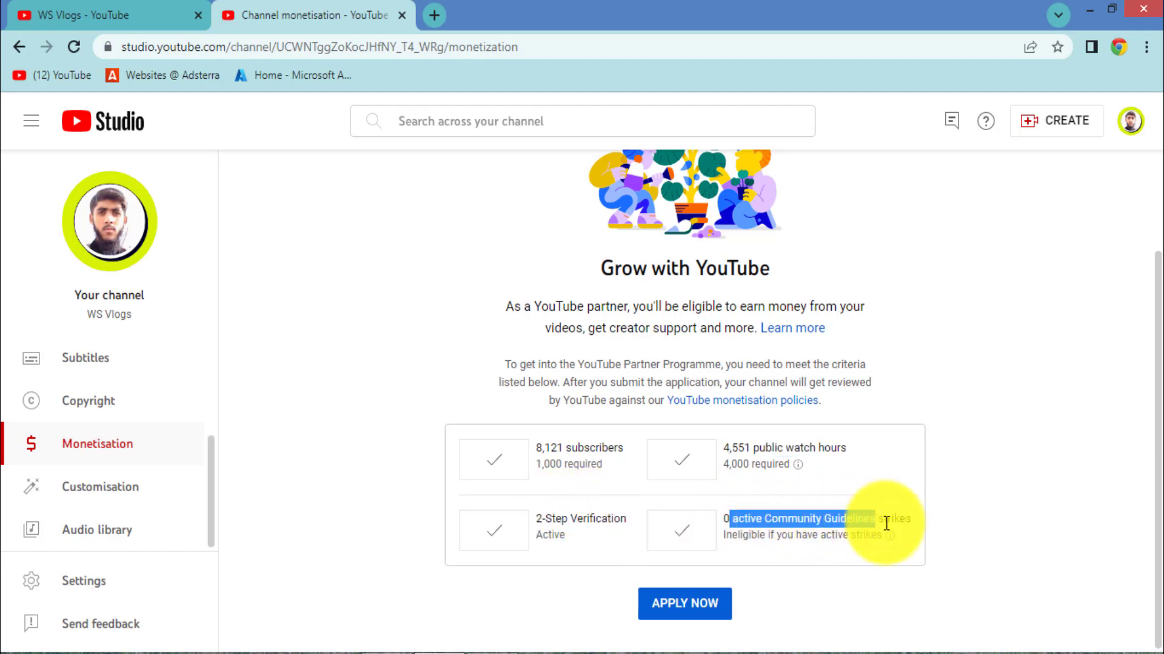
click(785, 531)
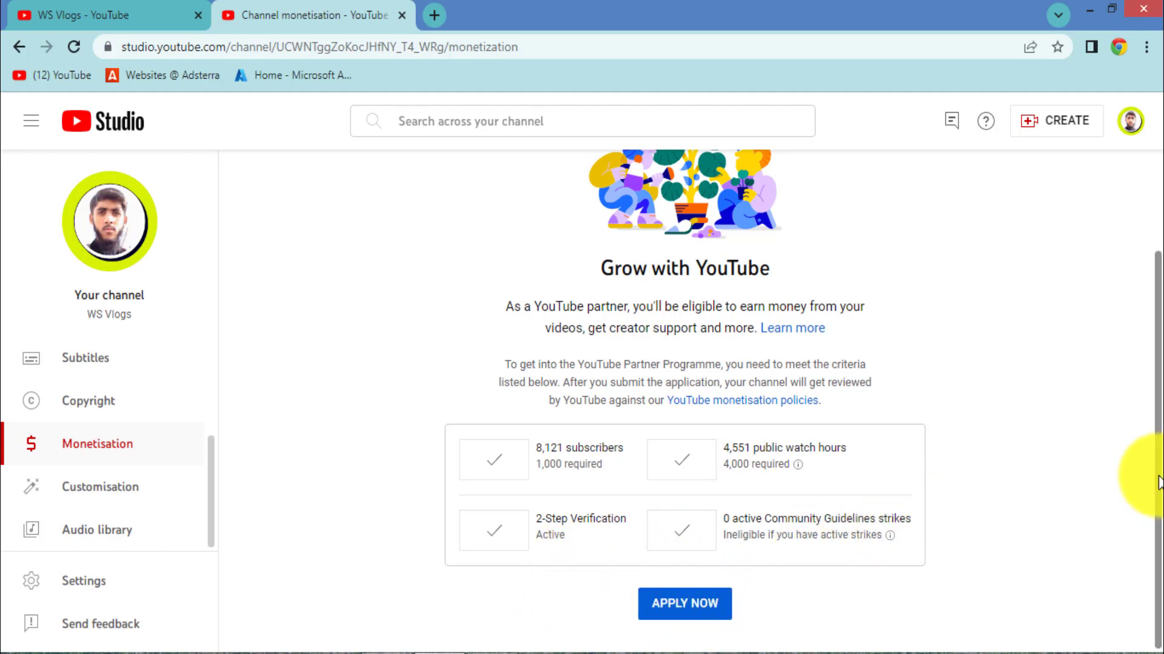
drag(1159, 483, 1159, 468)
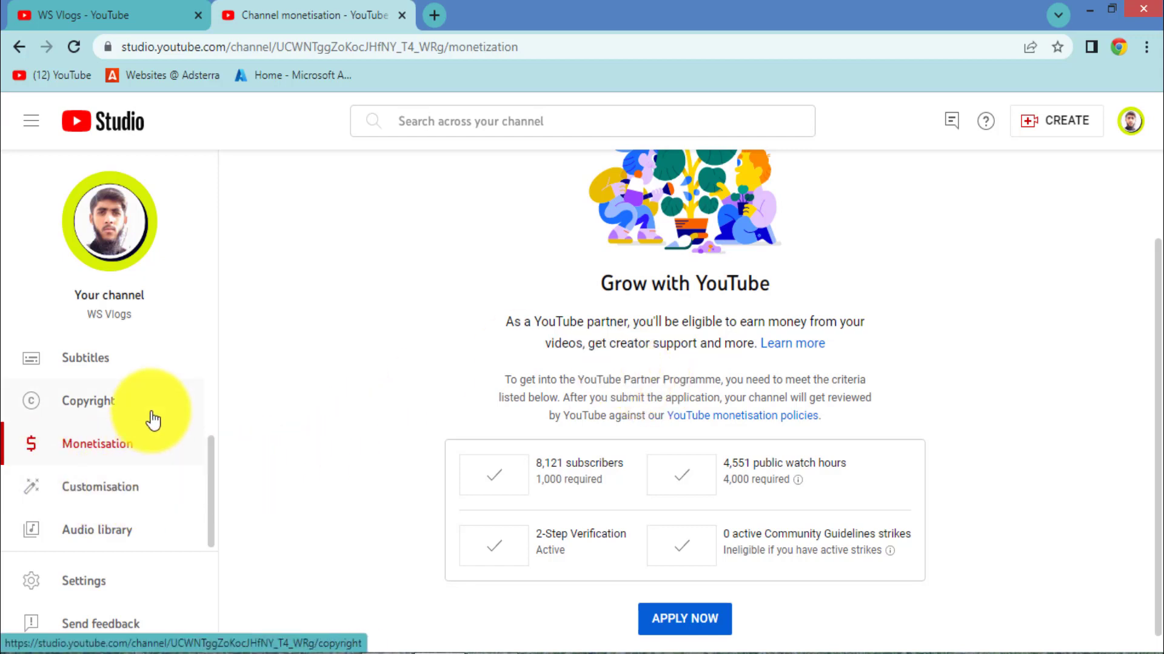
scroll(145, 490, up, 3)
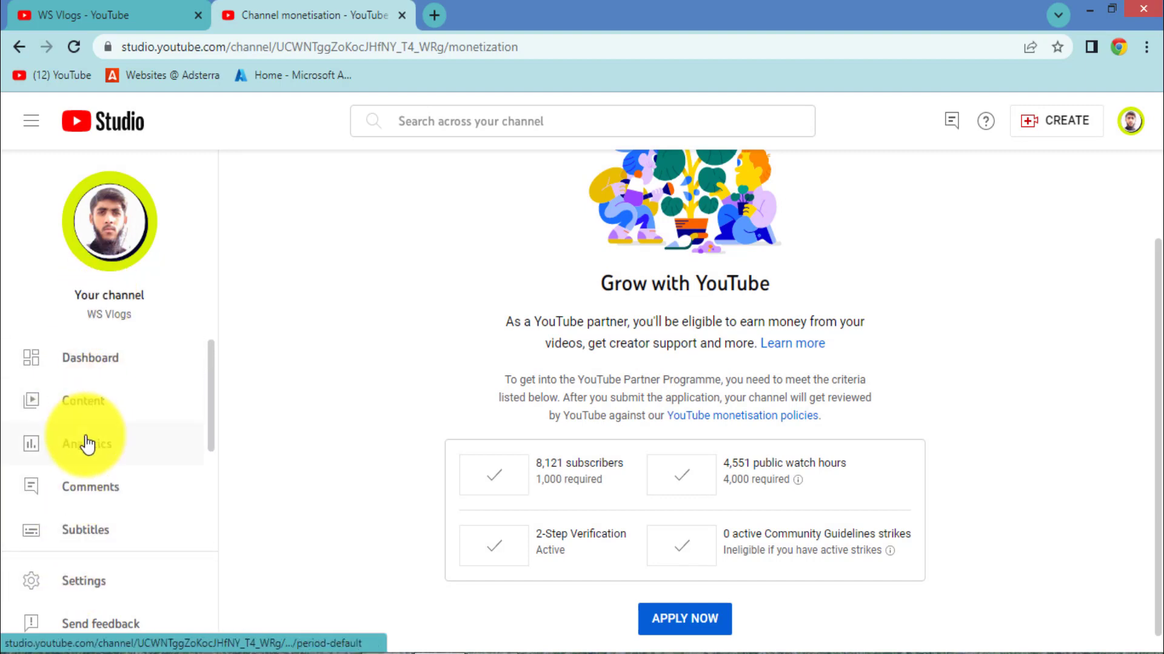
click(31, 127)
click(32, 127)
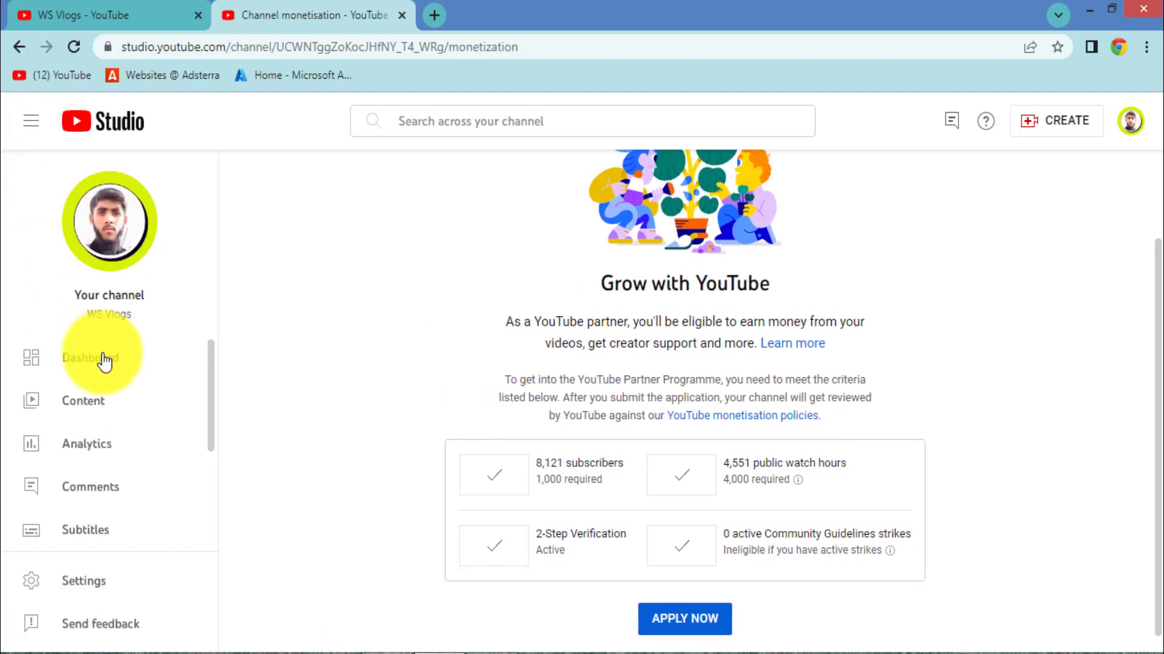
scroll(104, 467, down, 2)
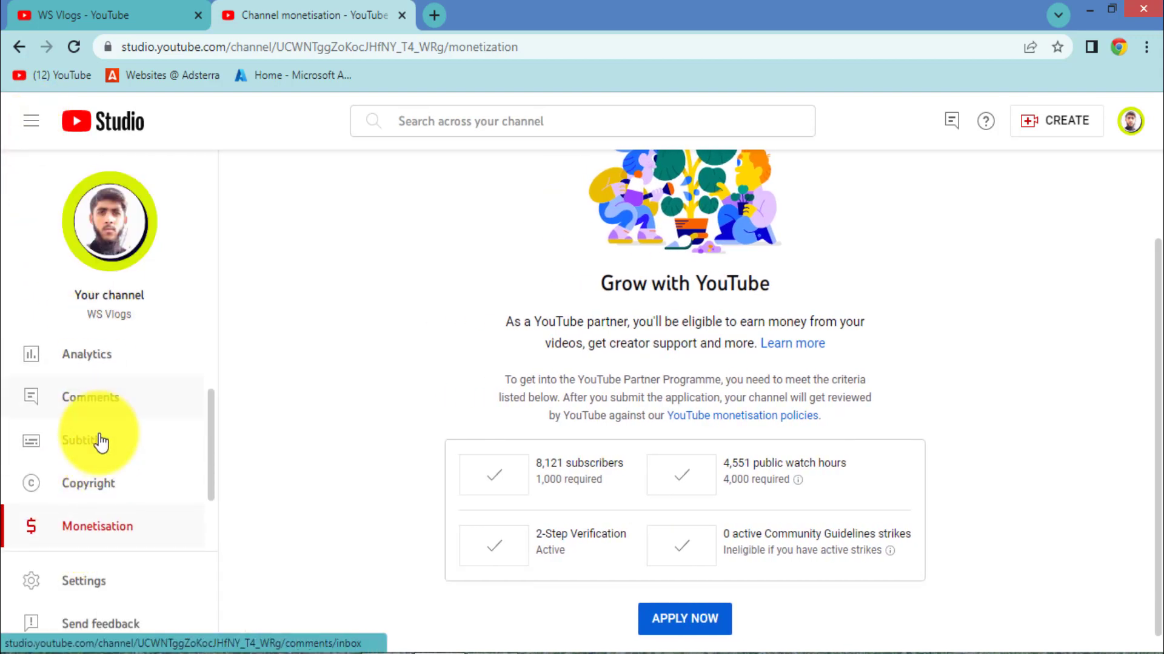
scroll(100, 461, down, 2)
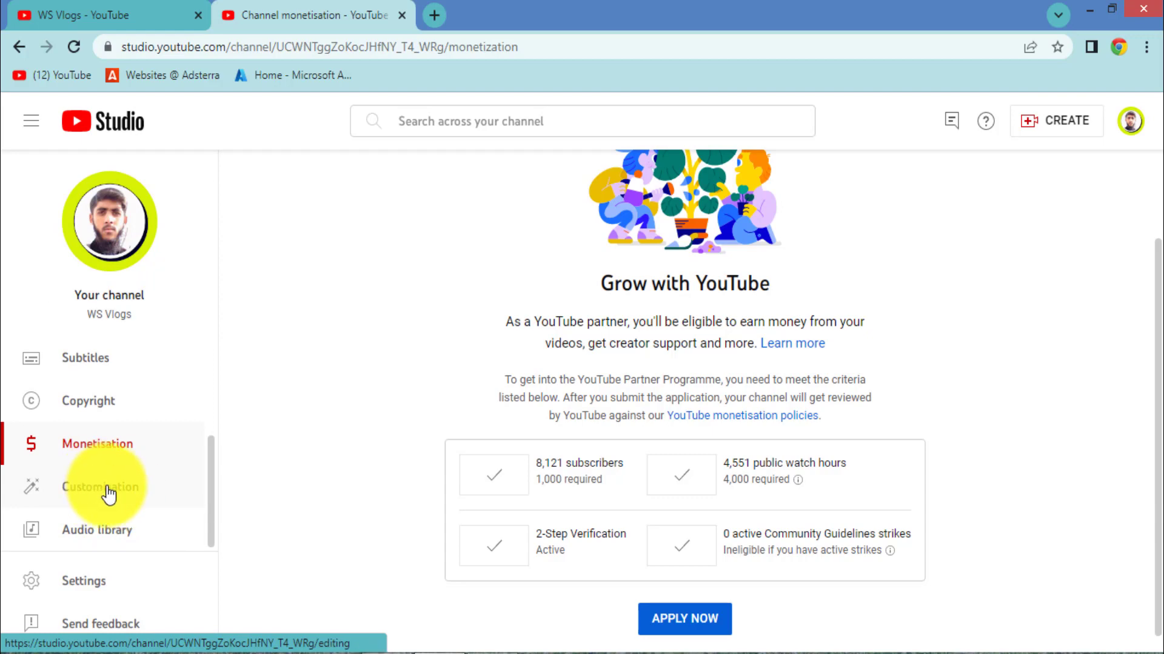
Step: Review the Layout, Branding and Basic info customisation tabs, then view the WS Vlogs homepage
click(108, 492)
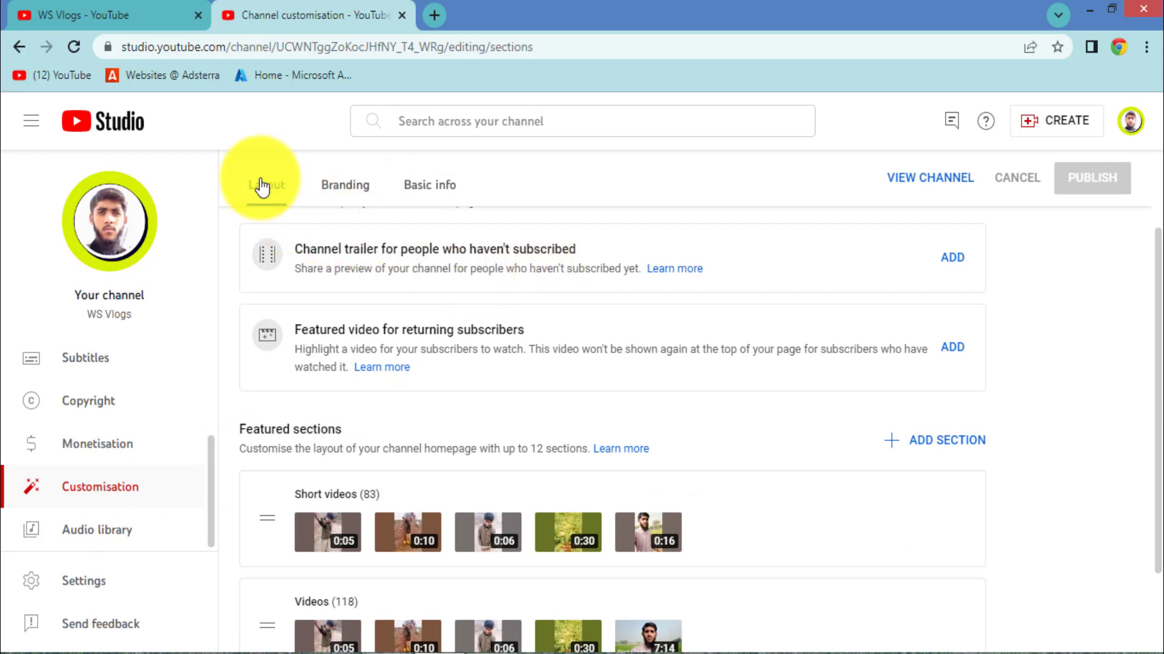
click(365, 188)
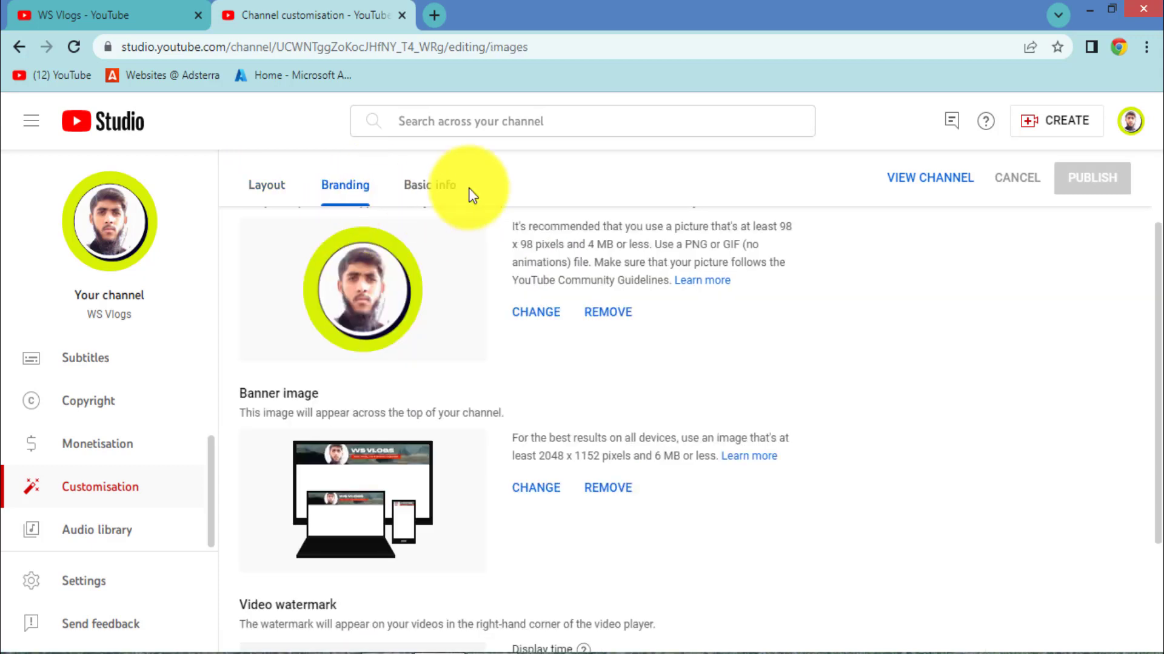
click(441, 187)
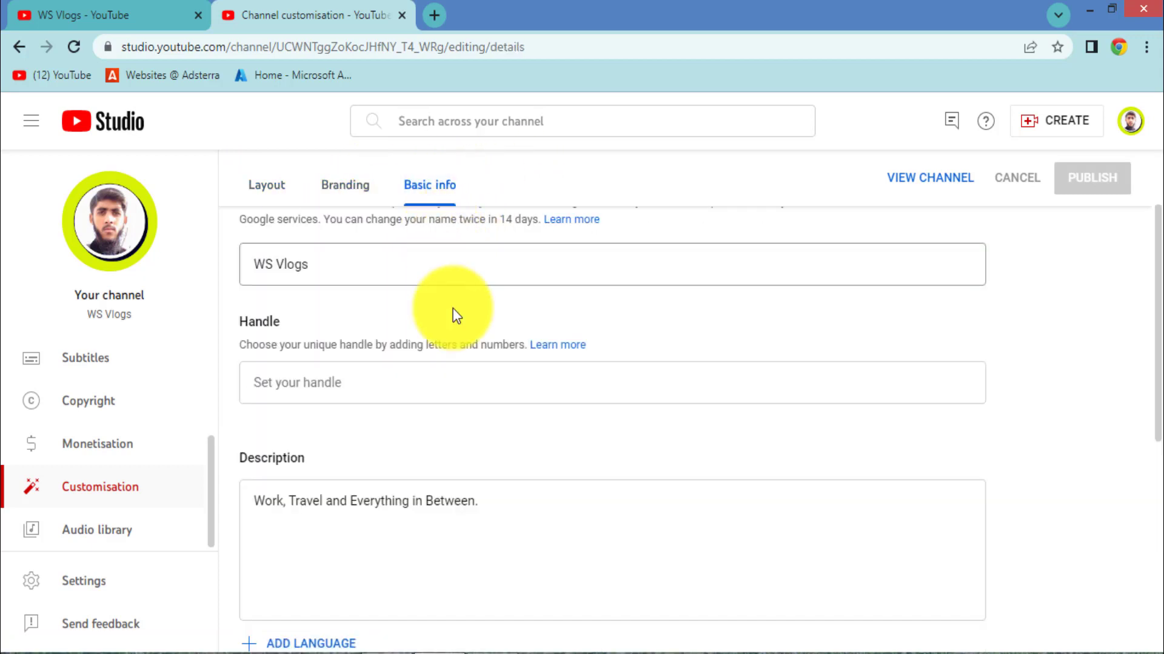
click(280, 195)
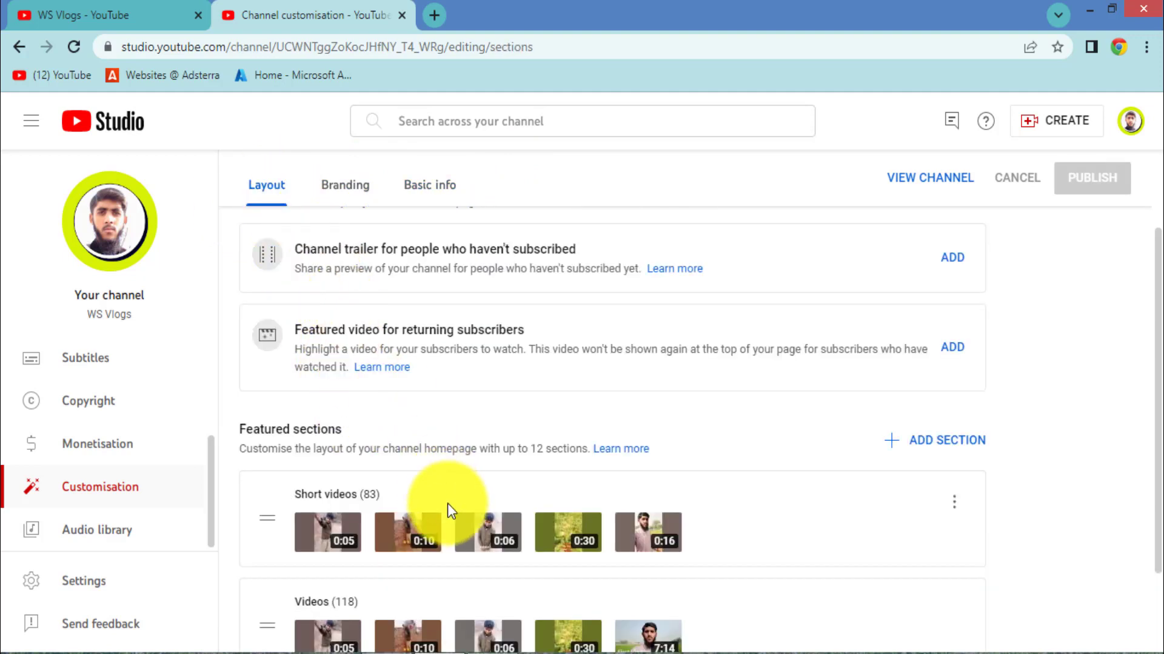
scroll(455, 428, down, 2)
scroll(471, 436, up, 4)
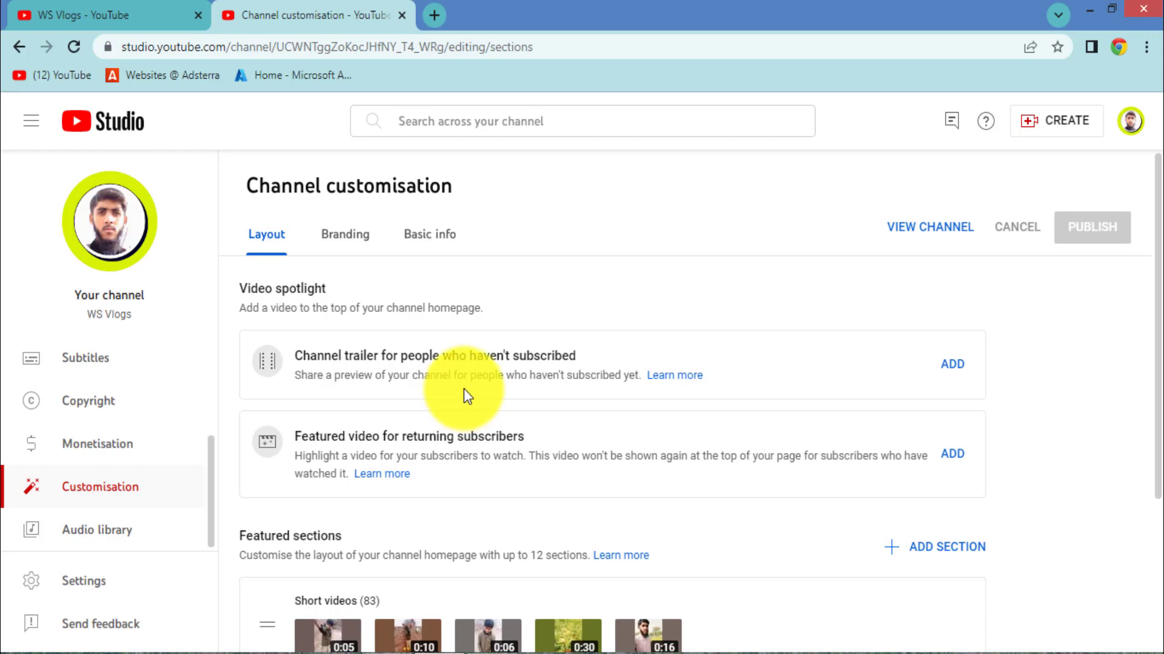
click(57, 9)
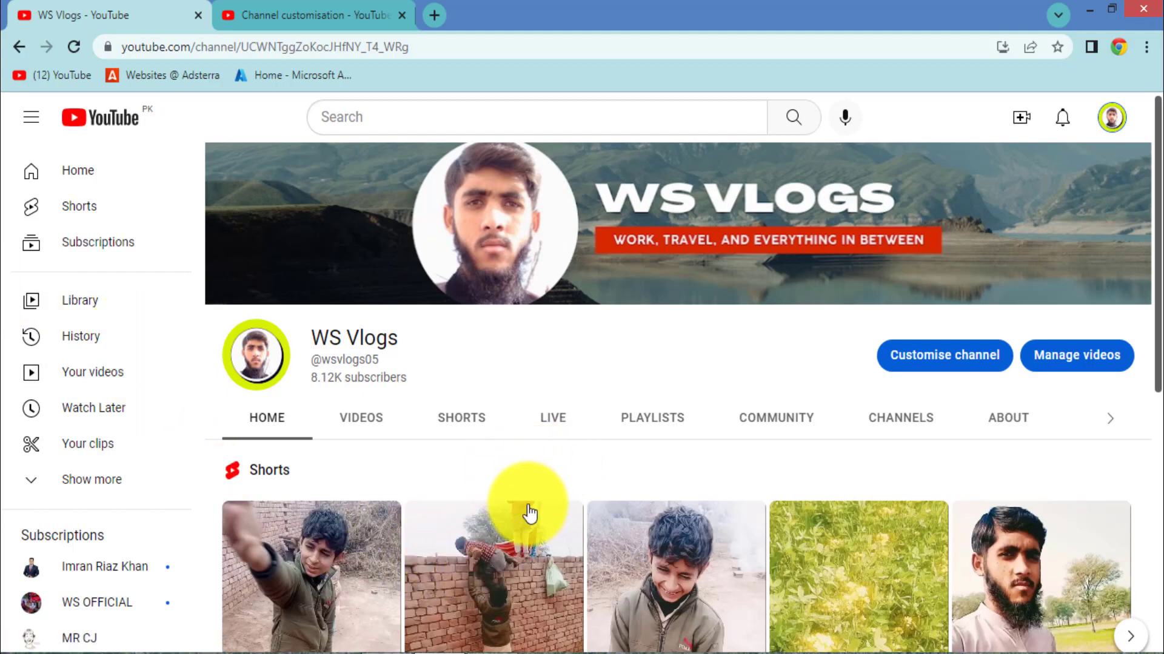
Step: Browse the WS Vlogs homepage's channel name, Shorts and Videos rows, then return to Studio
scroll(515, 516, down, 1)
scroll(516, 515, down, 7)
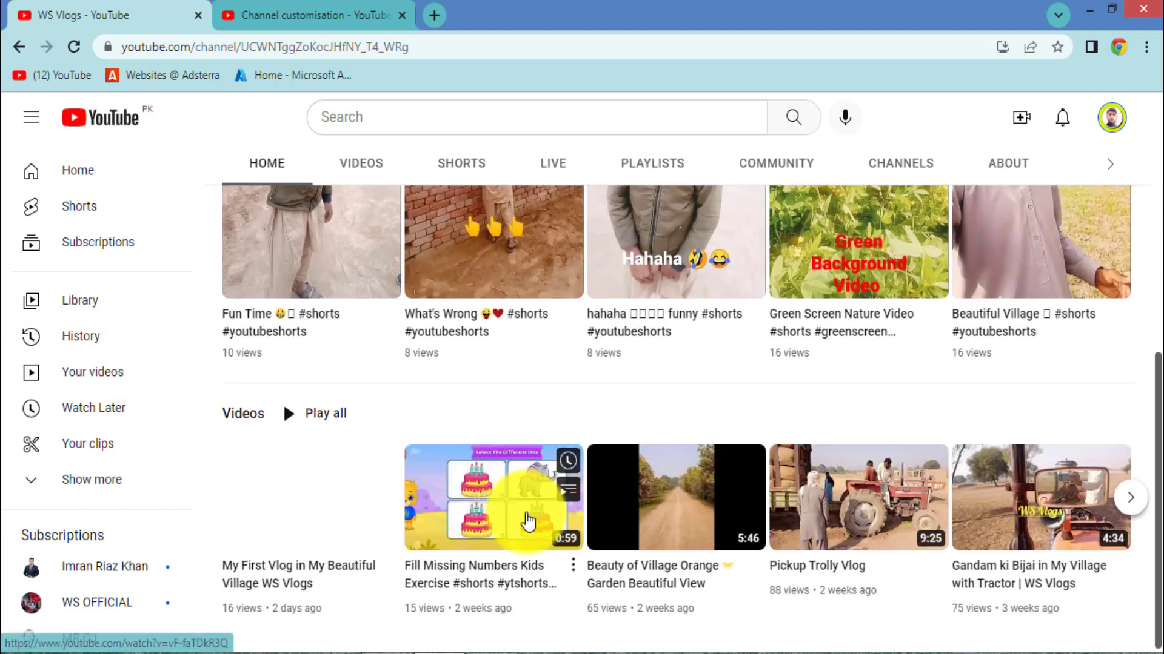
scroll(525, 514, up, 4)
scroll(526, 512, up, 4)
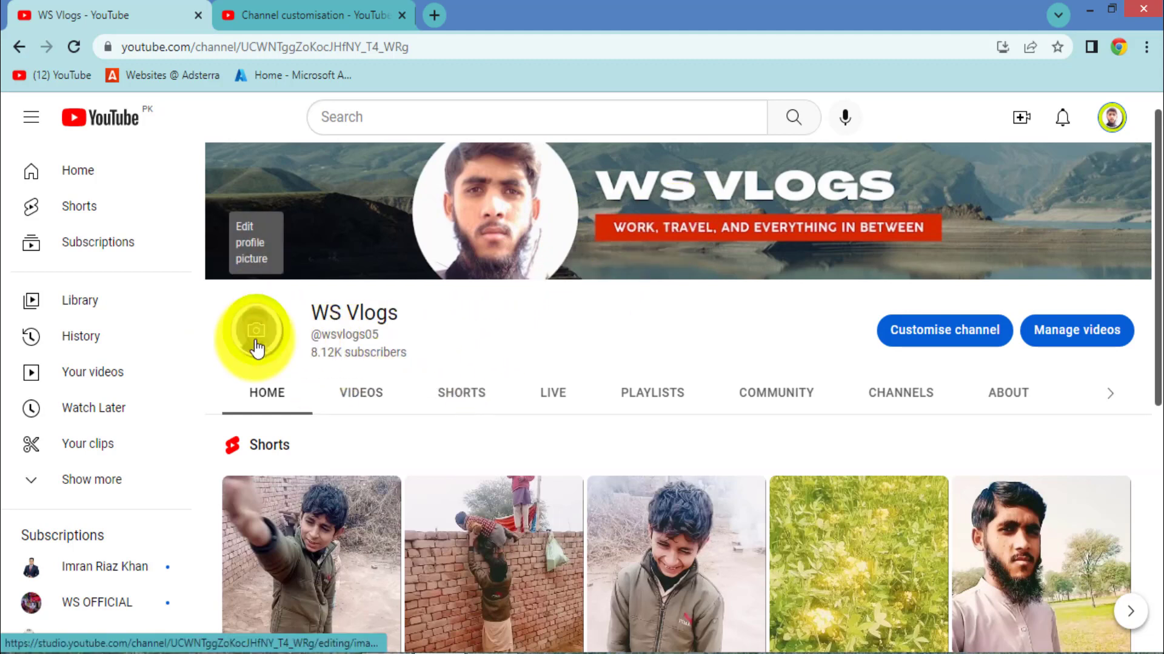
drag(311, 314, 376, 314)
scroll(330, 452, down, 2)
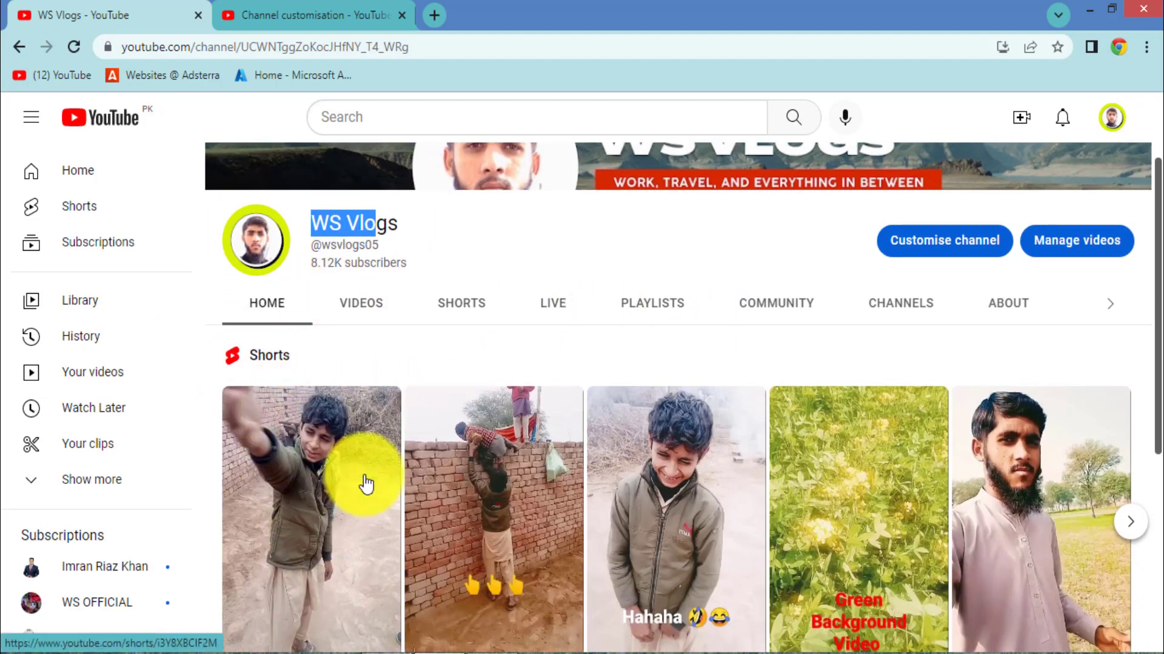
scroll(418, 509, down, 1)
scroll(419, 511, down, 1)
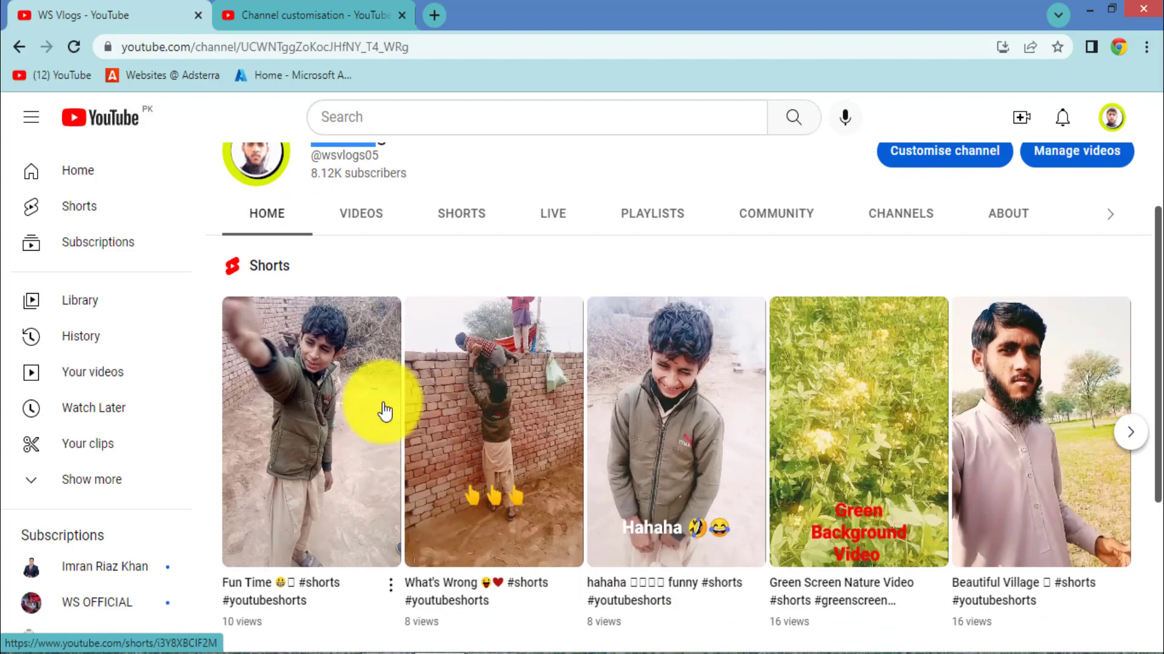
scroll(315, 424, down, 4)
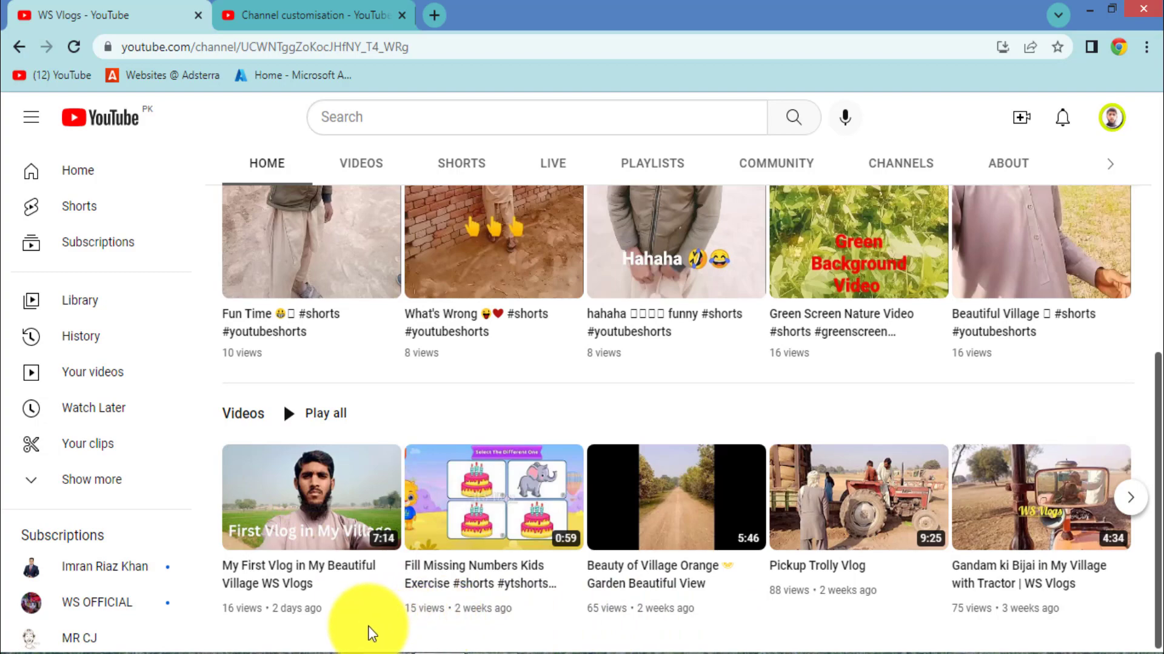
scroll(553, 553, up, 6)
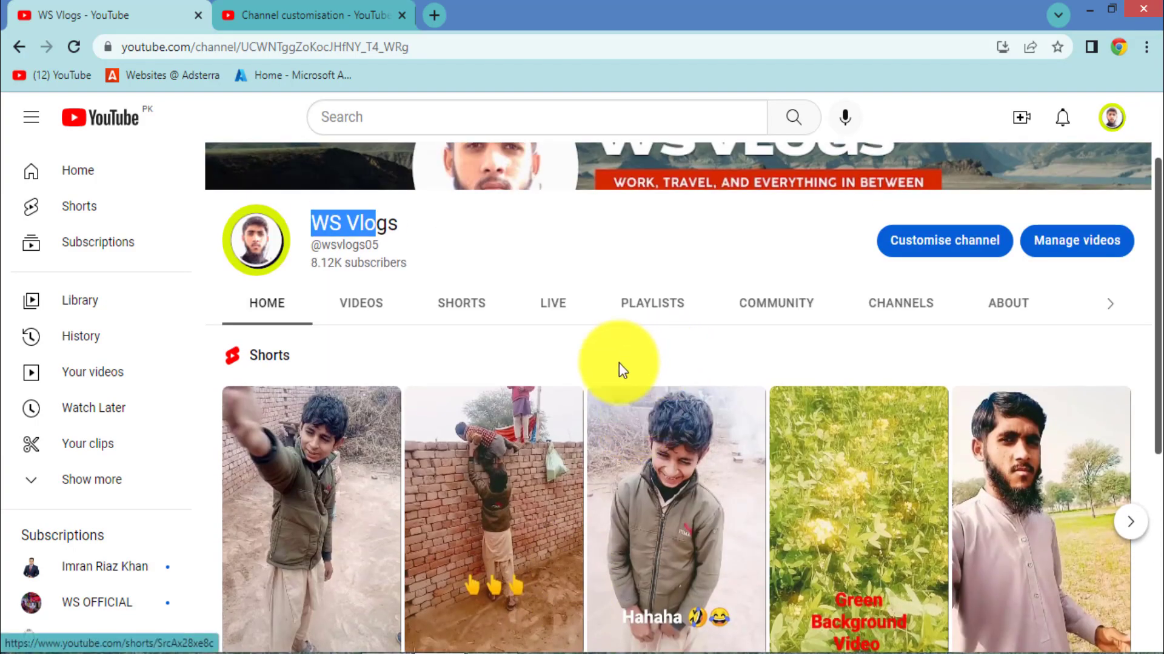
scroll(545, 303, up, 2)
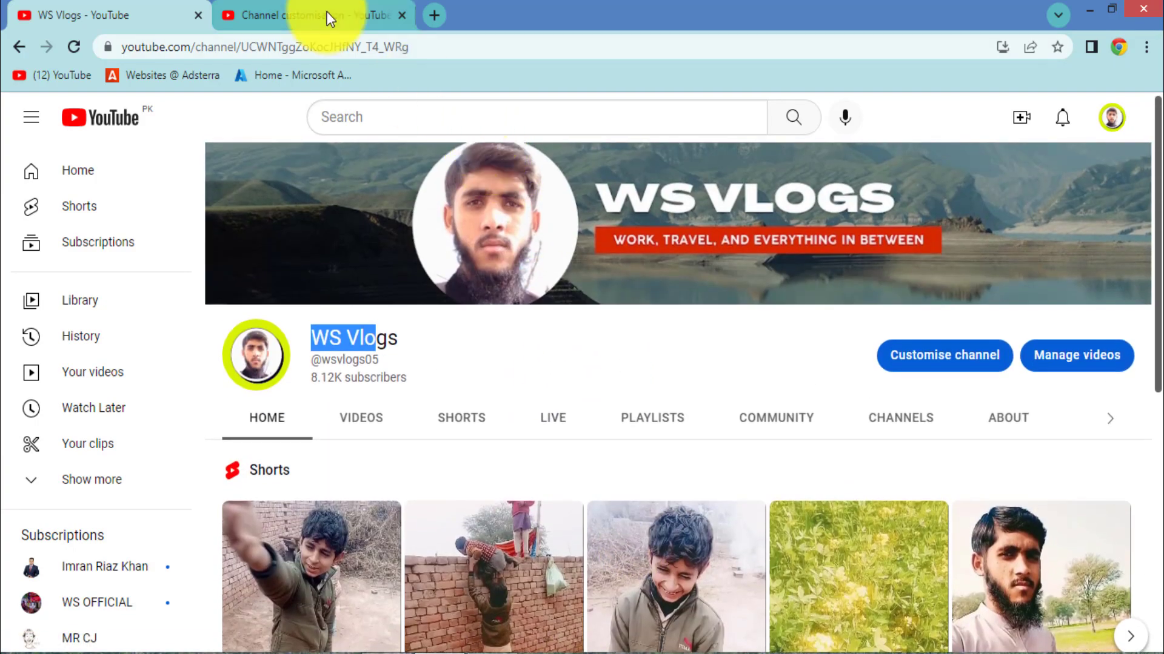
click(326, 13)
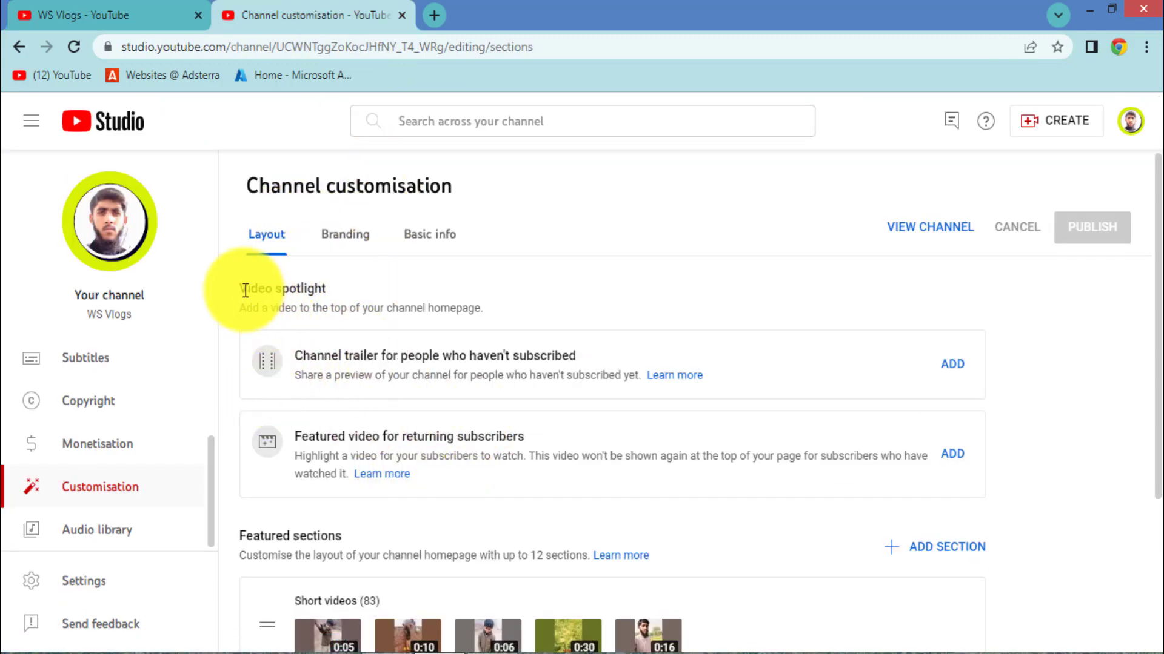
Step: Read the empty Video spotlight and channel trailer section, then bring up the public homepage
drag(247, 288, 325, 289)
click(384, 337)
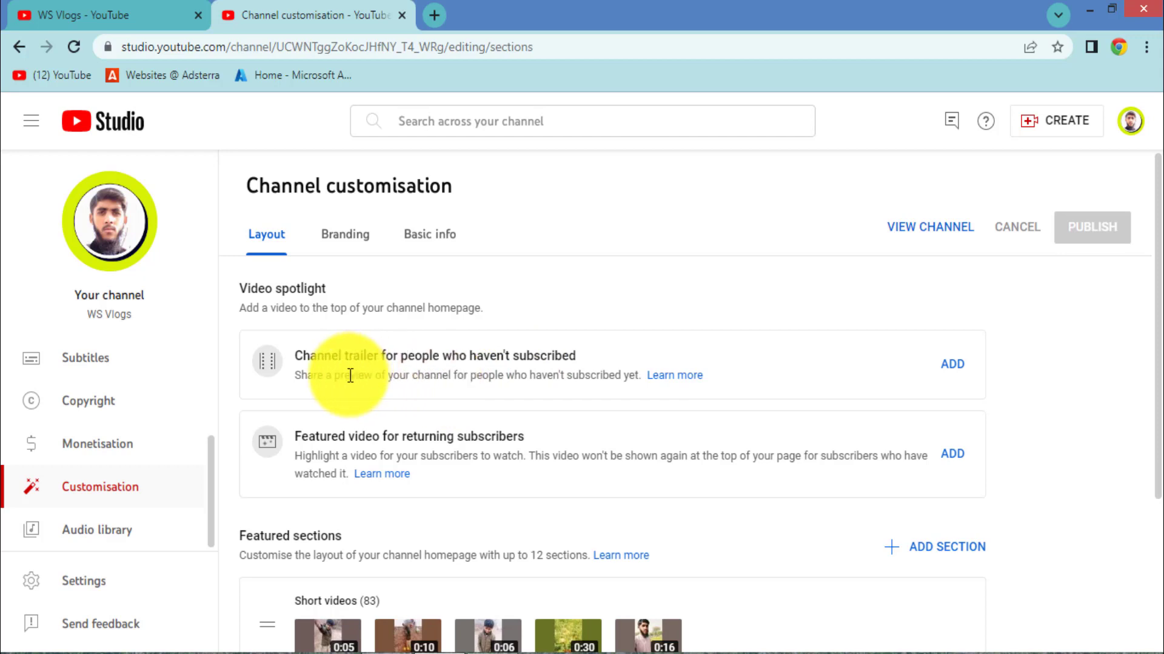
drag(351, 376, 602, 384)
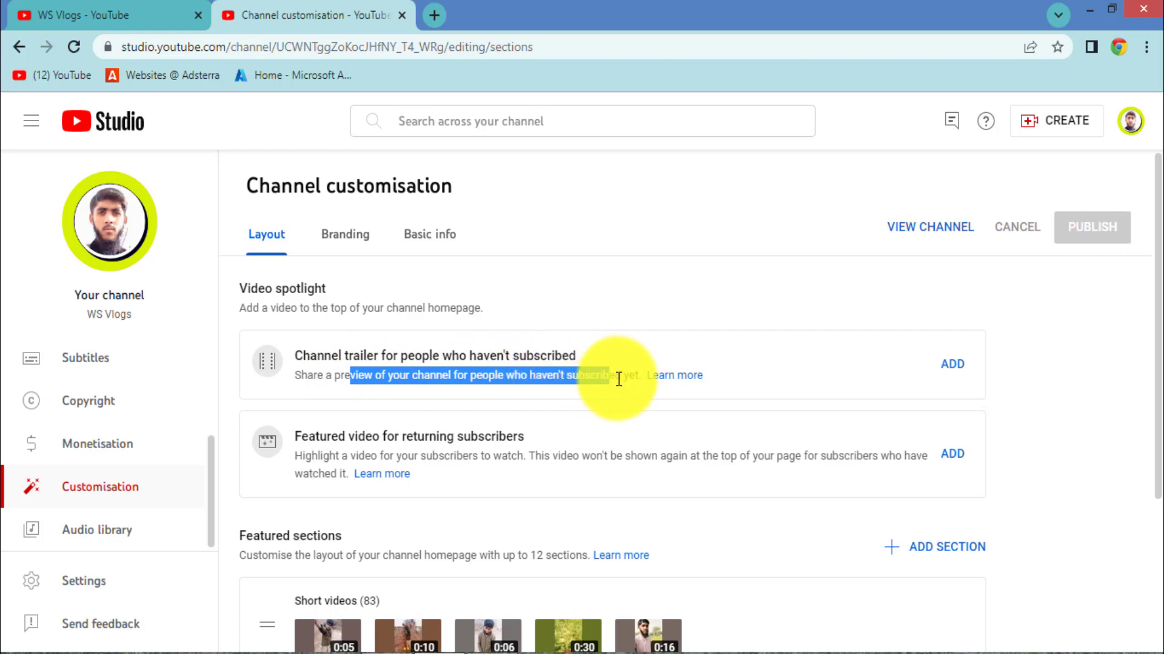
click(618, 380)
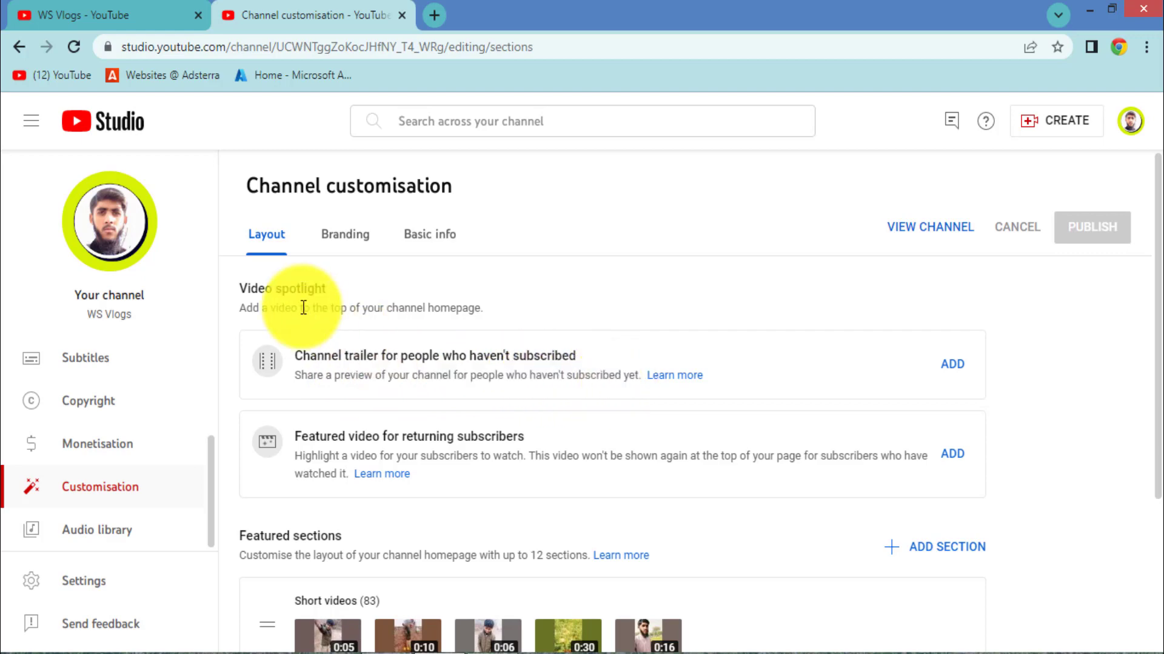
click(135, 21)
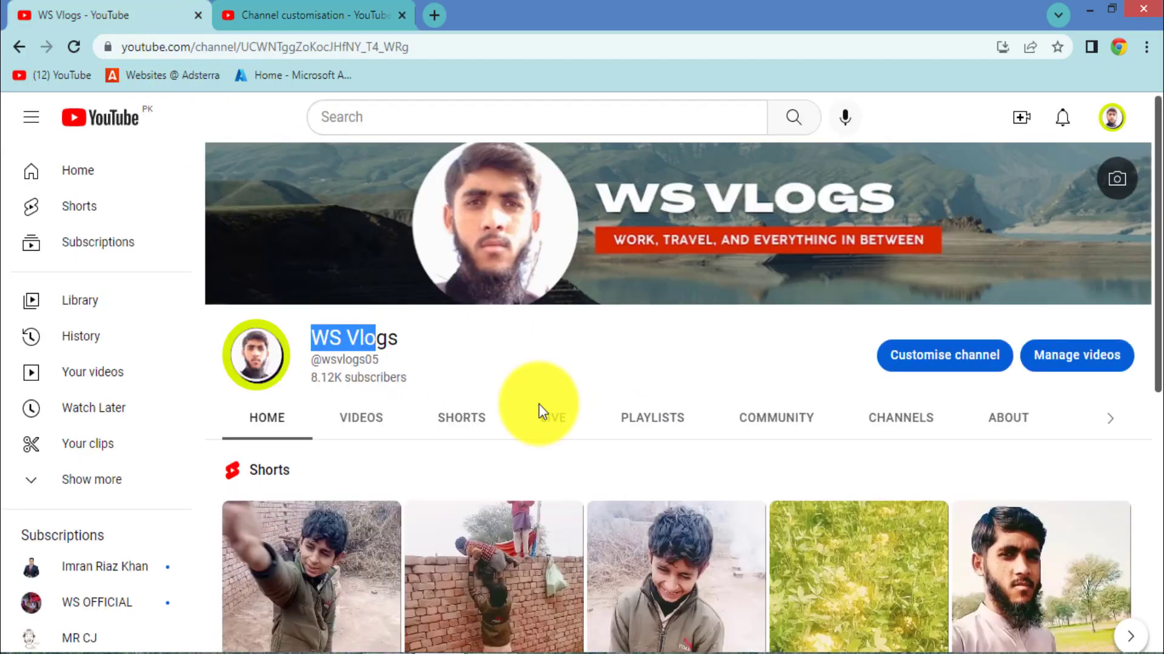
Step: Deselect the channel name and go back to Studio's Channel customisation page
click(459, 347)
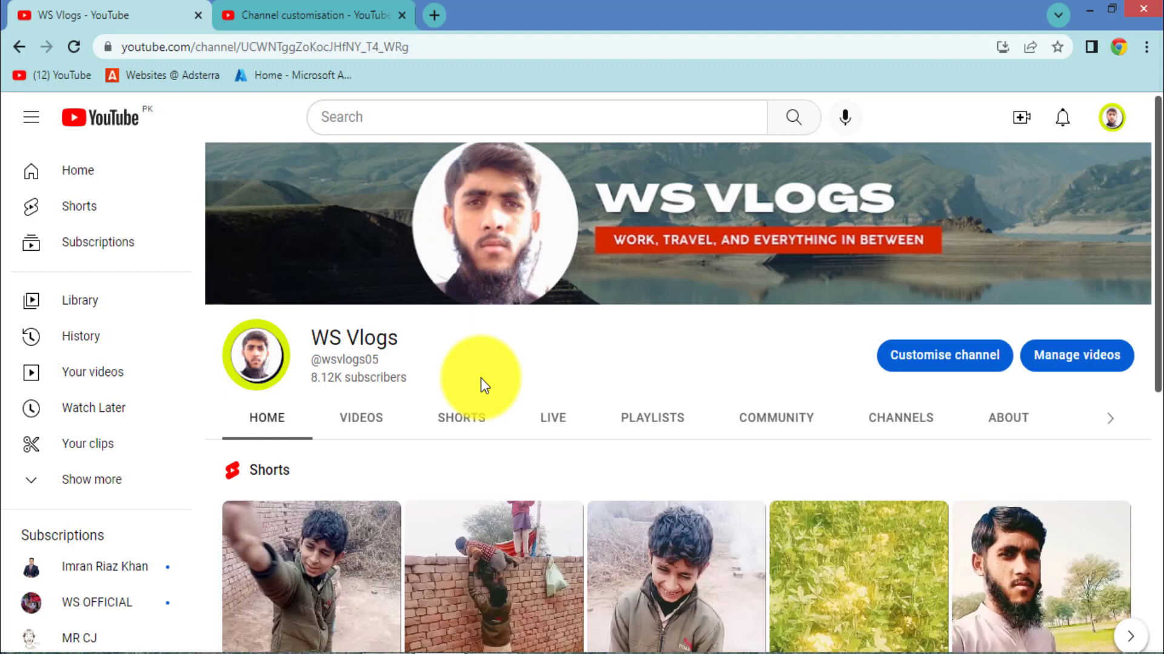
click(237, 7)
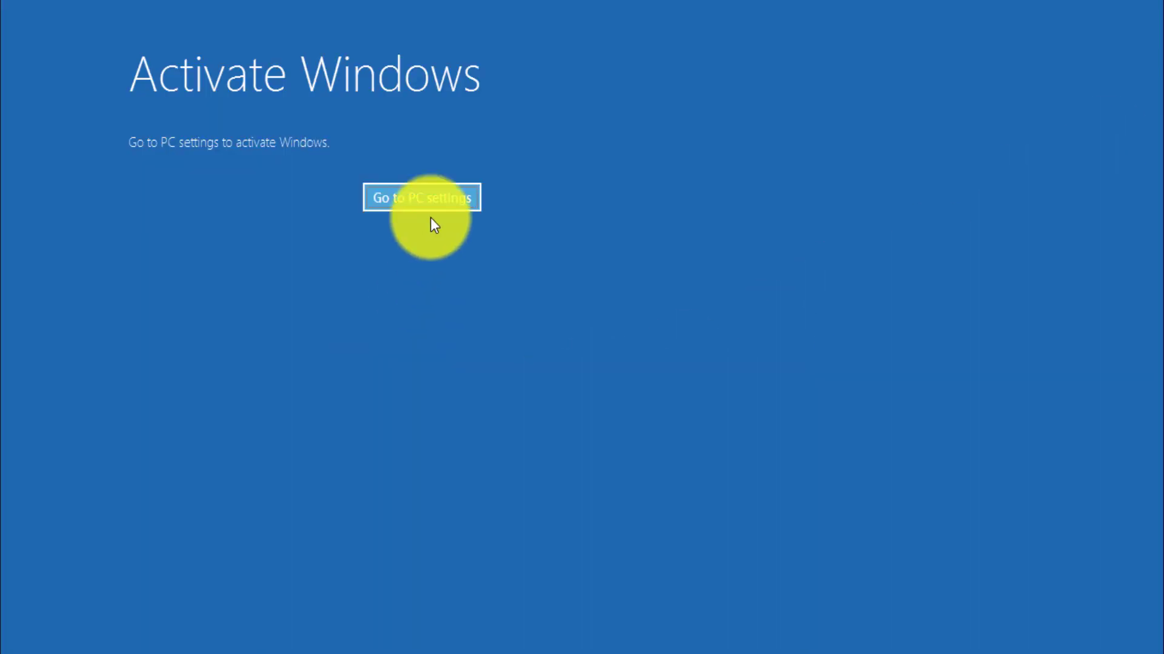
click(438, 201)
Step: Make 'My First Vlog in My Beautiful Village WS Vlogs' the channel trailer for non-subscribers
click(1151, 12)
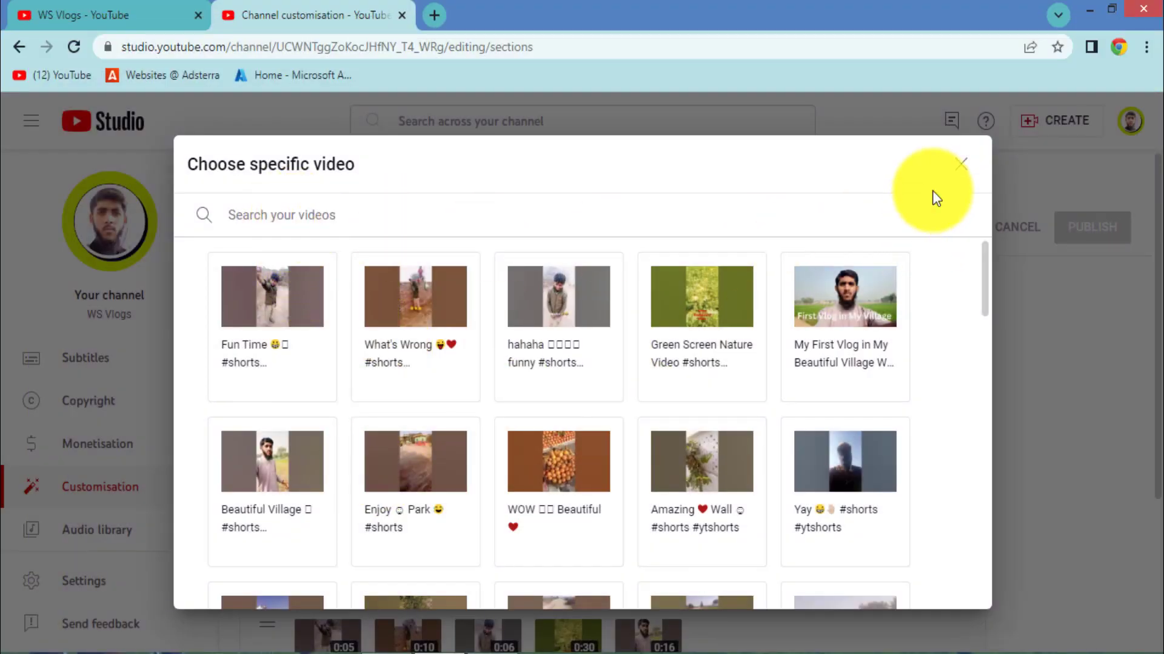
click(960, 165)
click(957, 361)
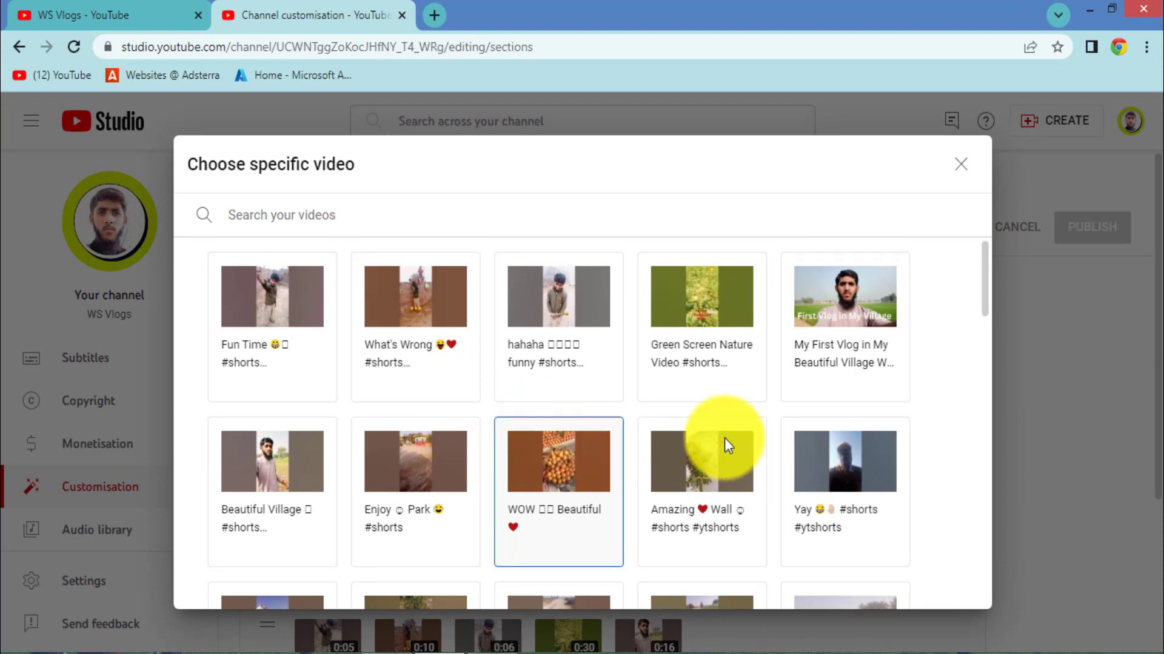
scroll(576, 473, down, 4)
scroll(579, 479, down, 4)
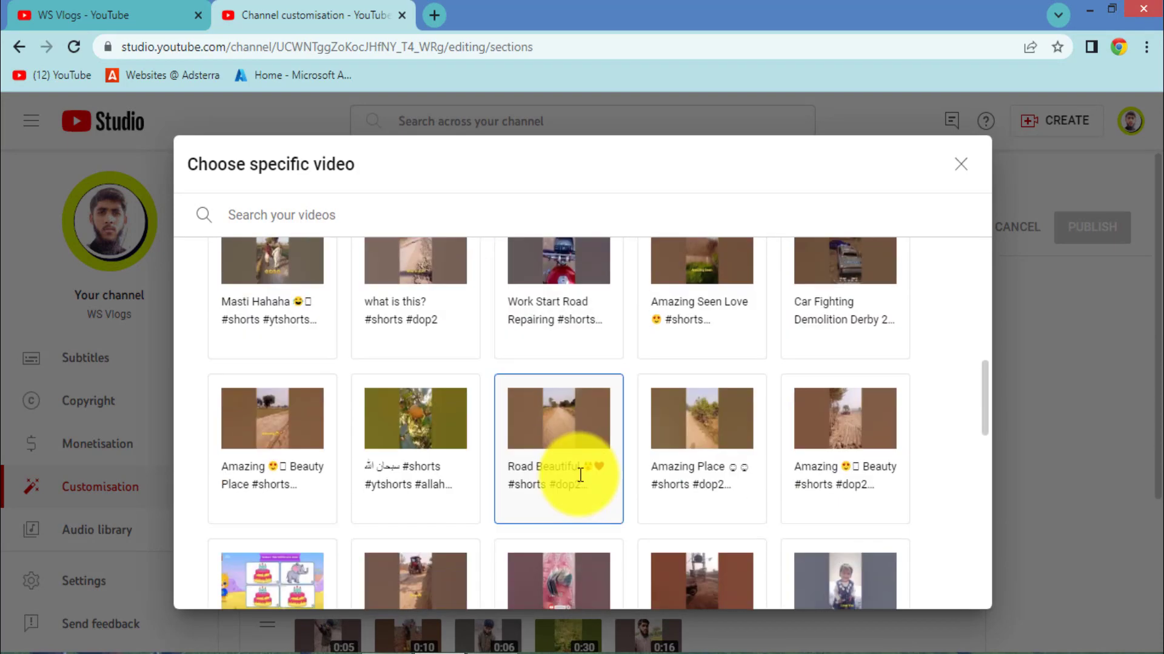
scroll(582, 466, down, 2)
scroll(592, 482, down, 6)
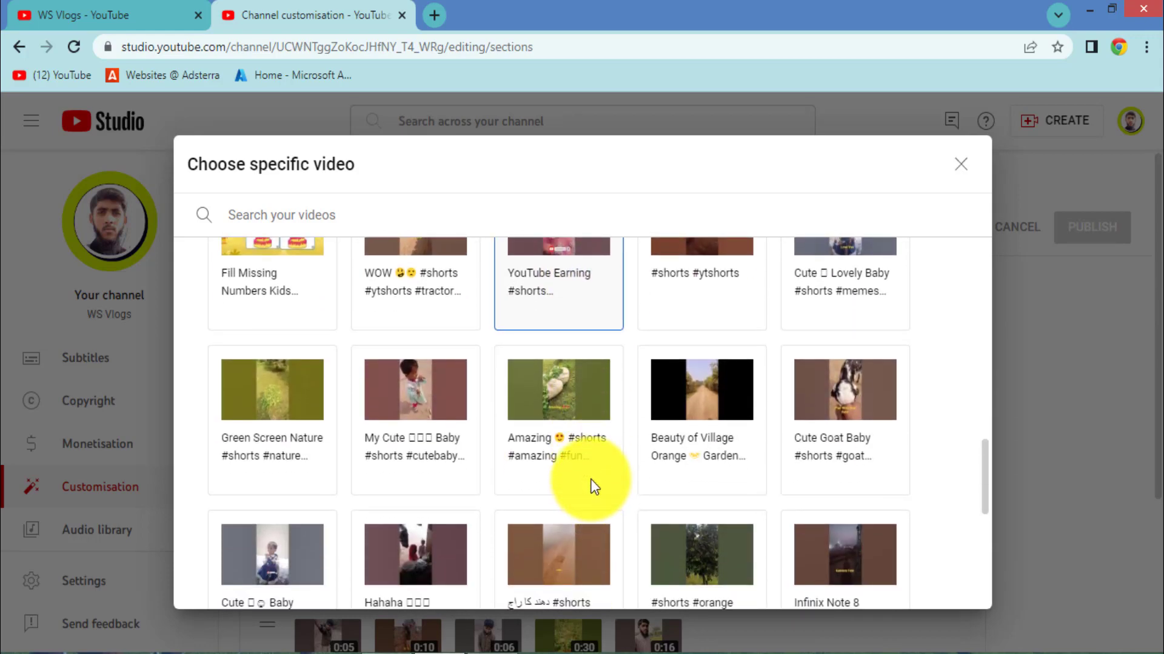
scroll(591, 461, down, 10)
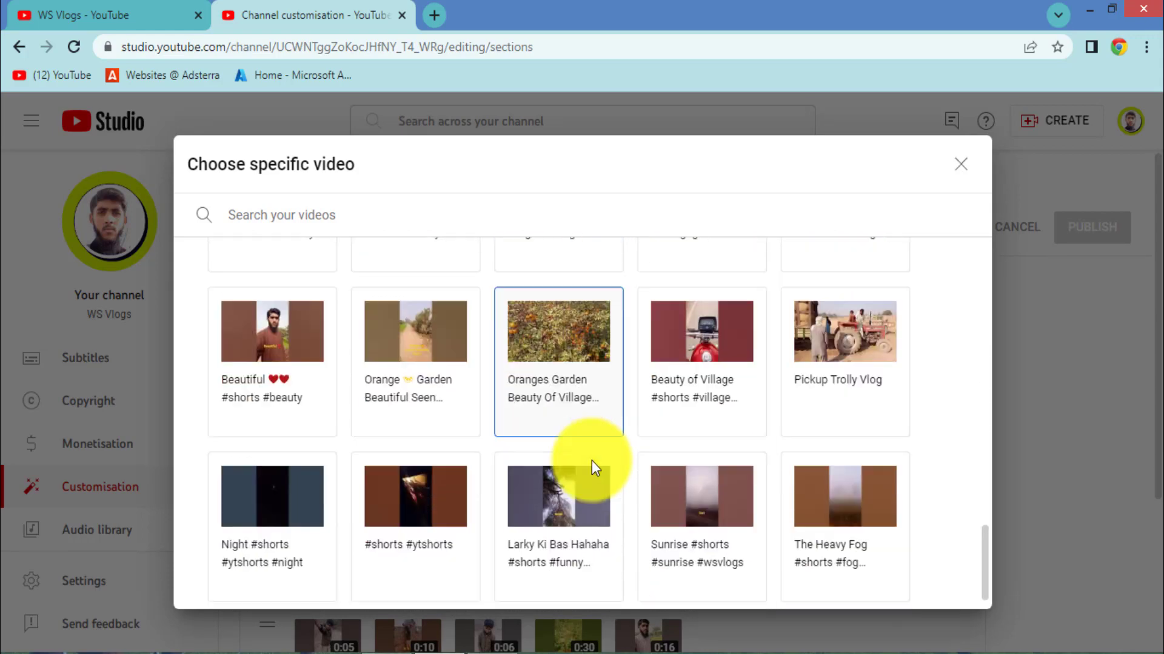
scroll(606, 453, up, 3)
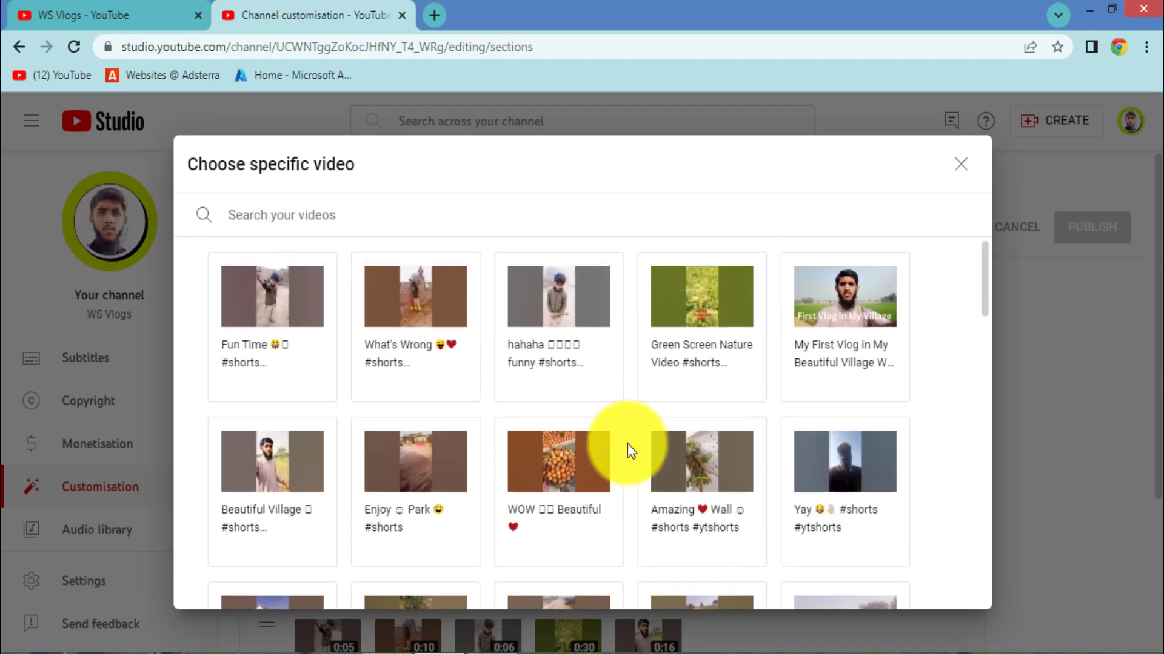
click(862, 288)
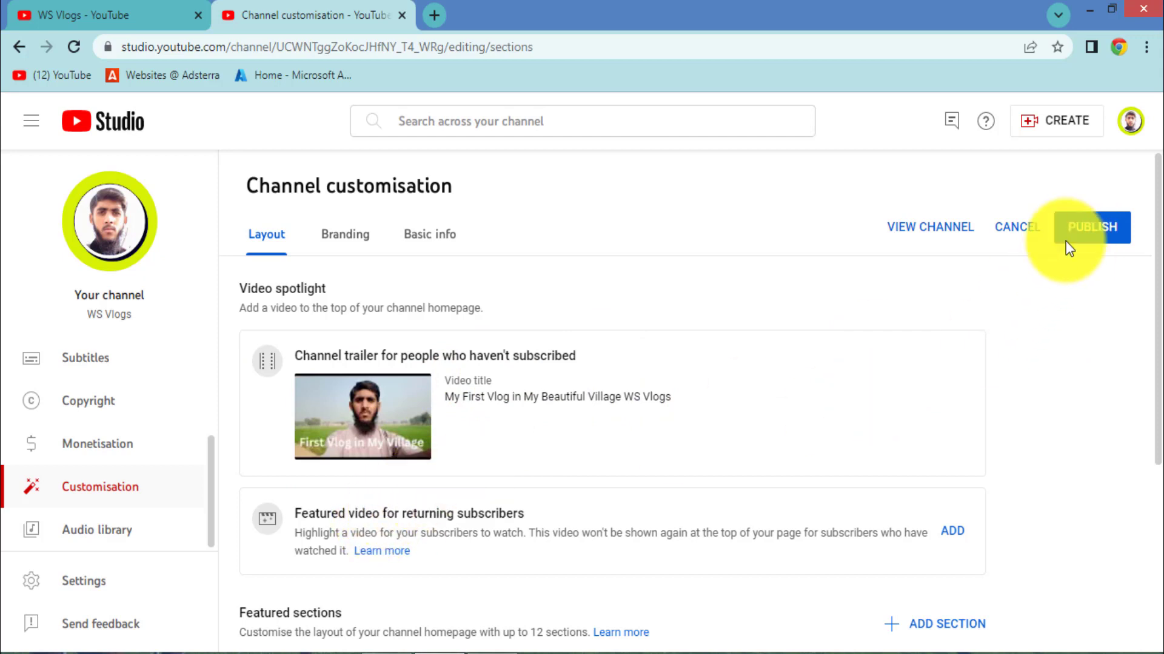
Step: Publish the channel trailer change and switch to the public WS Vlogs homepage
click(1087, 240)
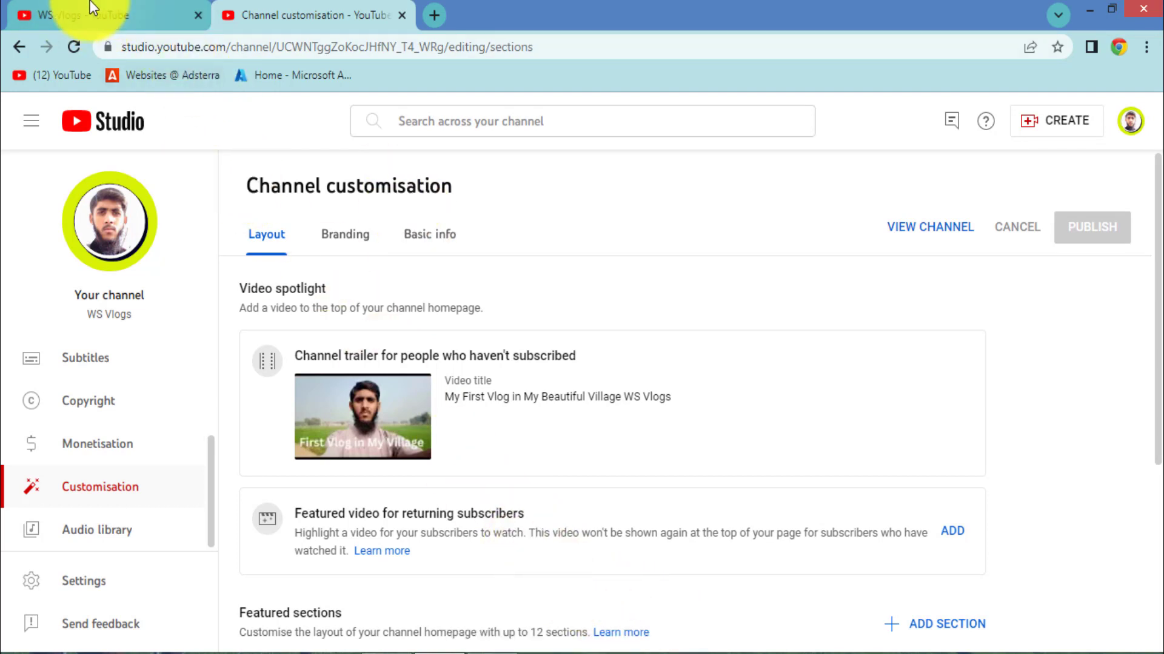
click(124, 15)
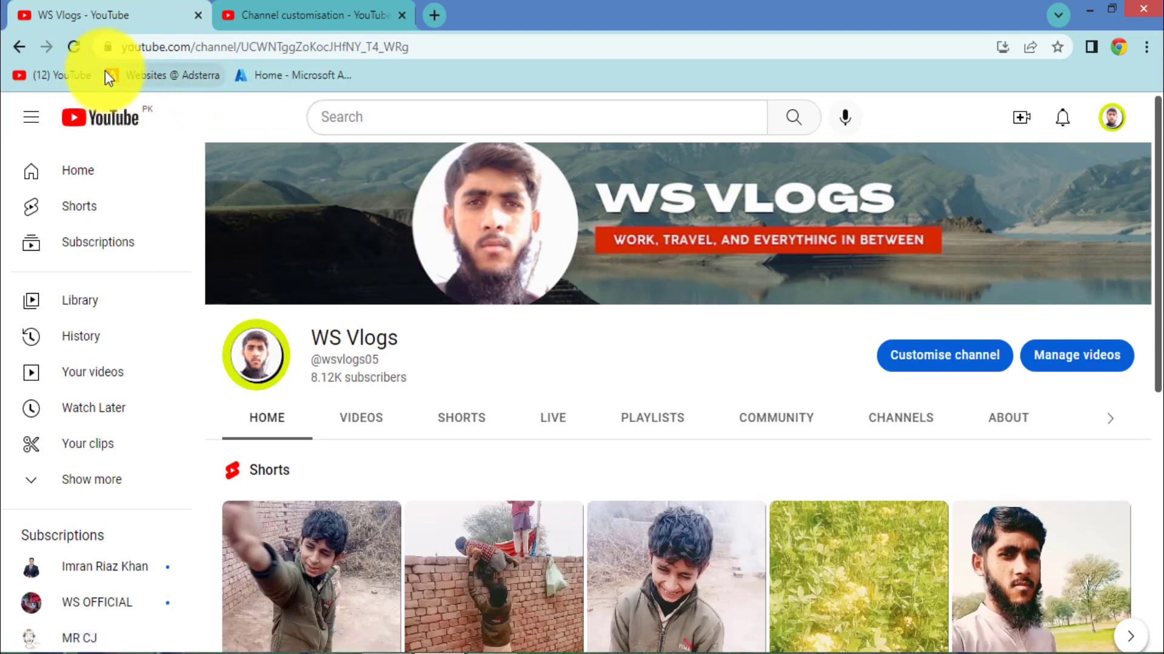
Step: Reload the homepage to confirm the My First Vlog trailer, pausing it at 0:06
click(75, 48)
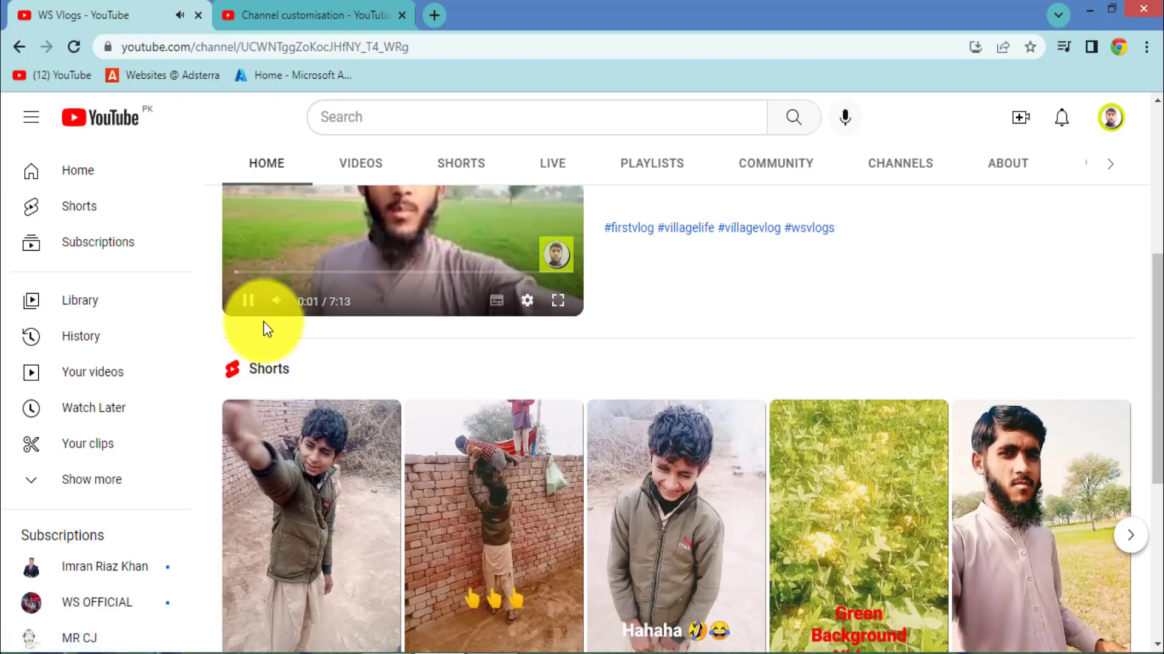
scroll(394, 432, up, 4)
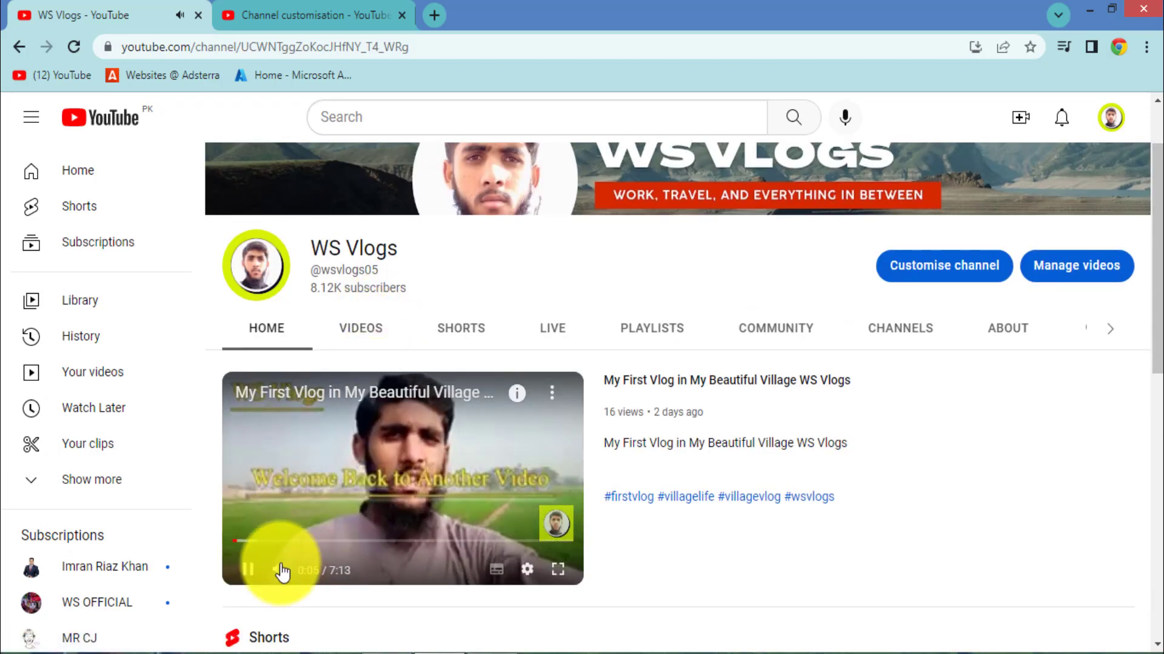
click(248, 570)
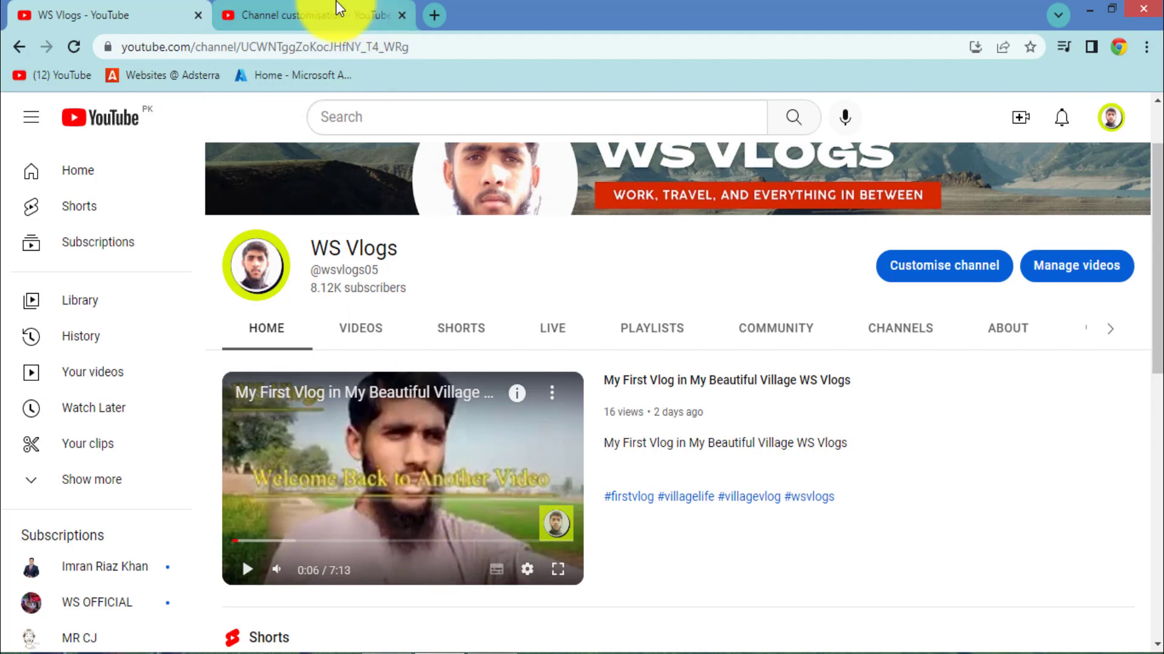
Step: Feature 'Today Beautiful Village Vlog Live | WS Vlogs' for returning subscribers
click(303, 10)
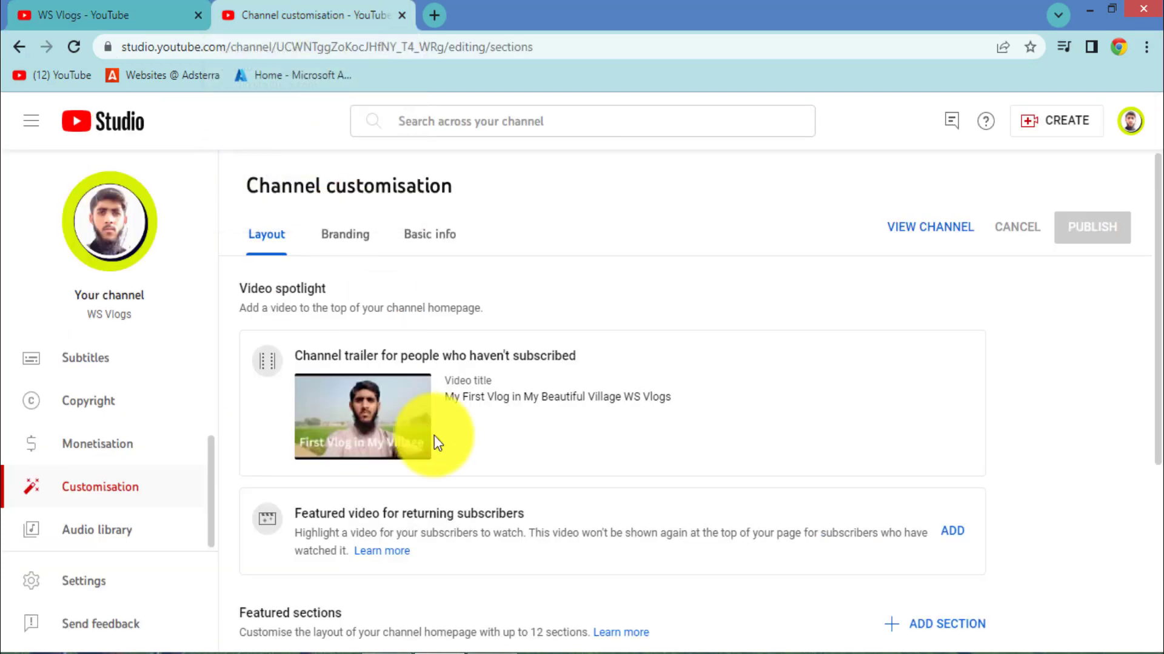
scroll(363, 532, down, 1)
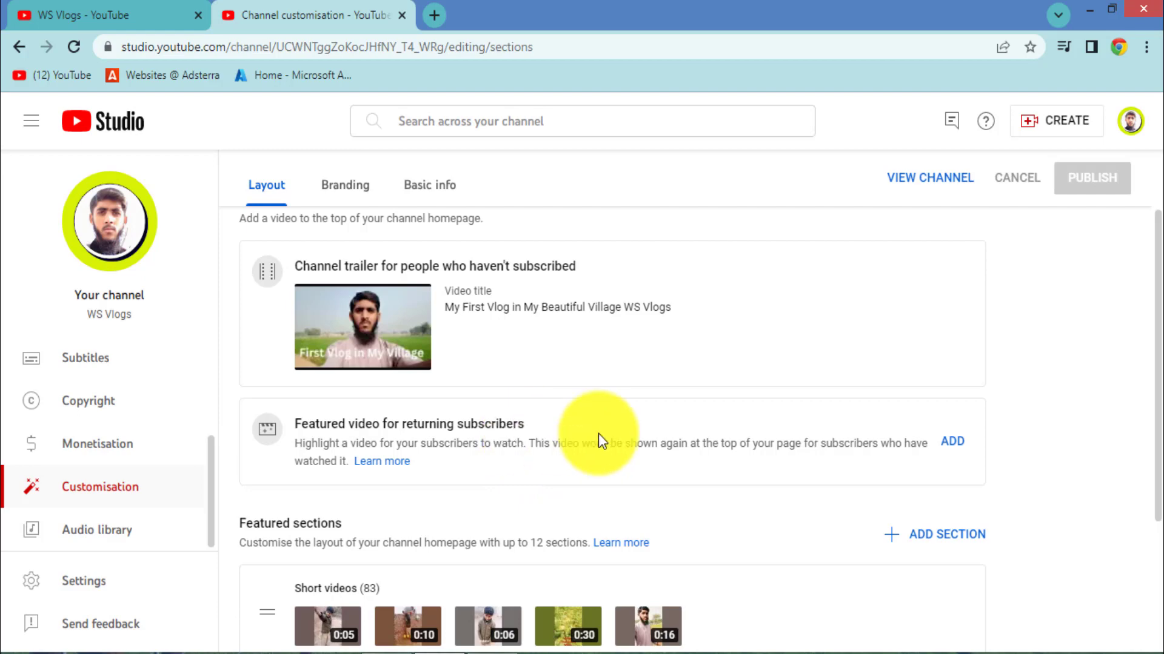
click(965, 444)
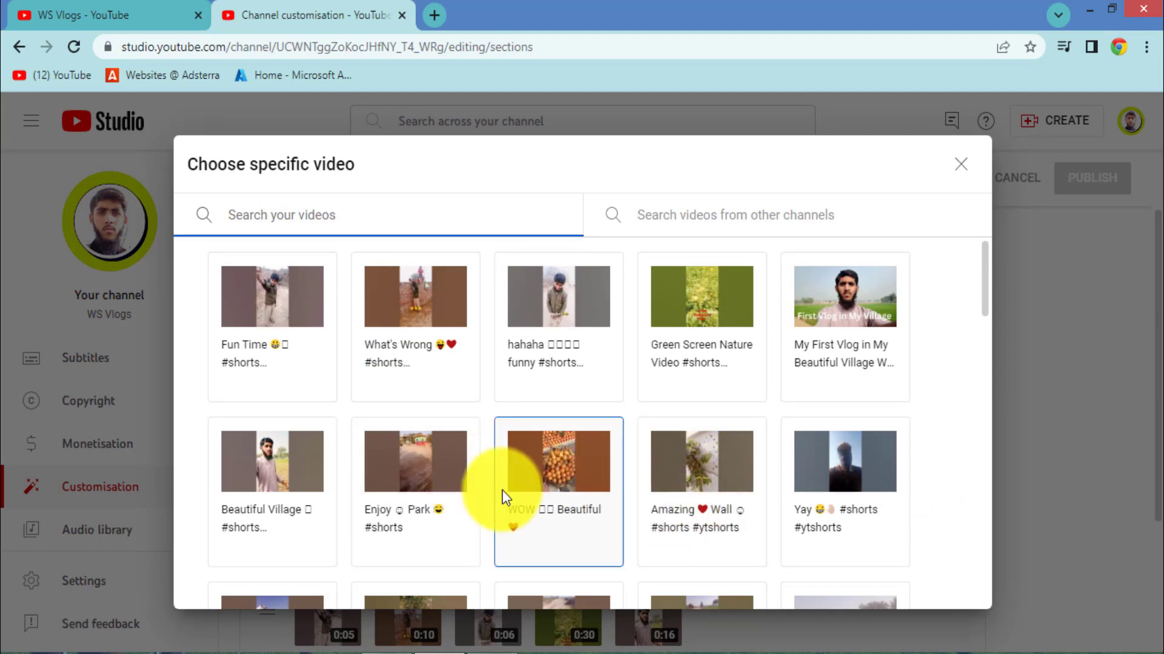
scroll(503, 490, down, 4)
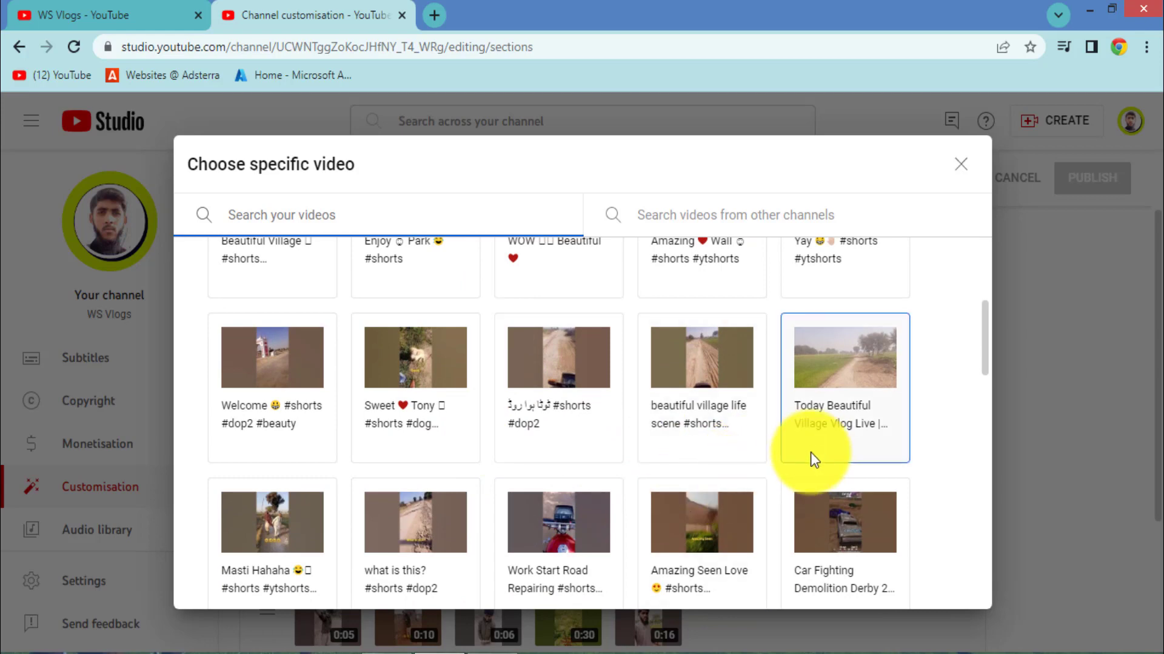
click(845, 384)
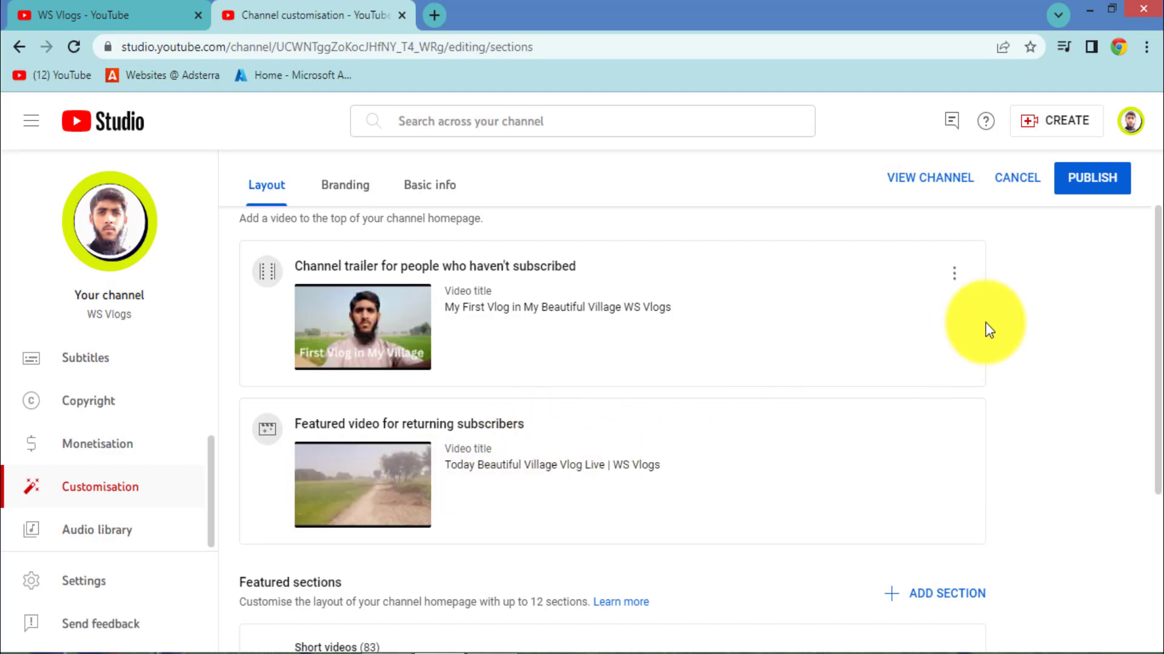
Step: Scroll past the Featured sections and view the Branding banner image and watermark settings
scroll(838, 375, down, 4)
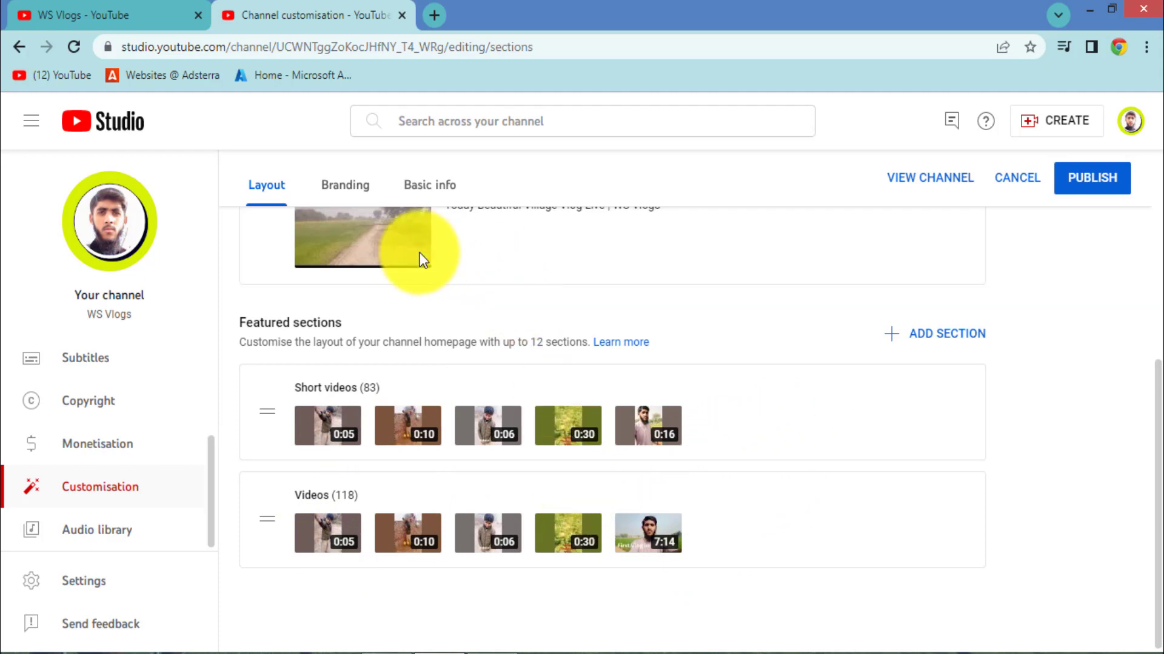
click(341, 193)
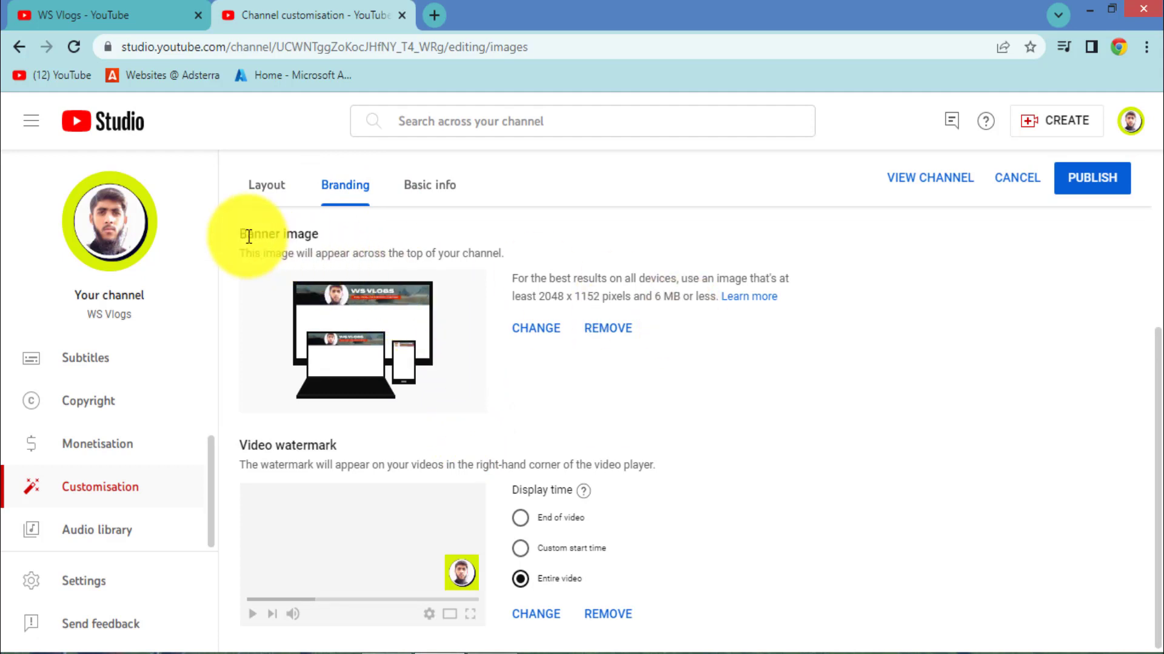
Step: Highlight the Banner image and Picture headings on the Branding tab for emphasis
drag(247, 234, 315, 235)
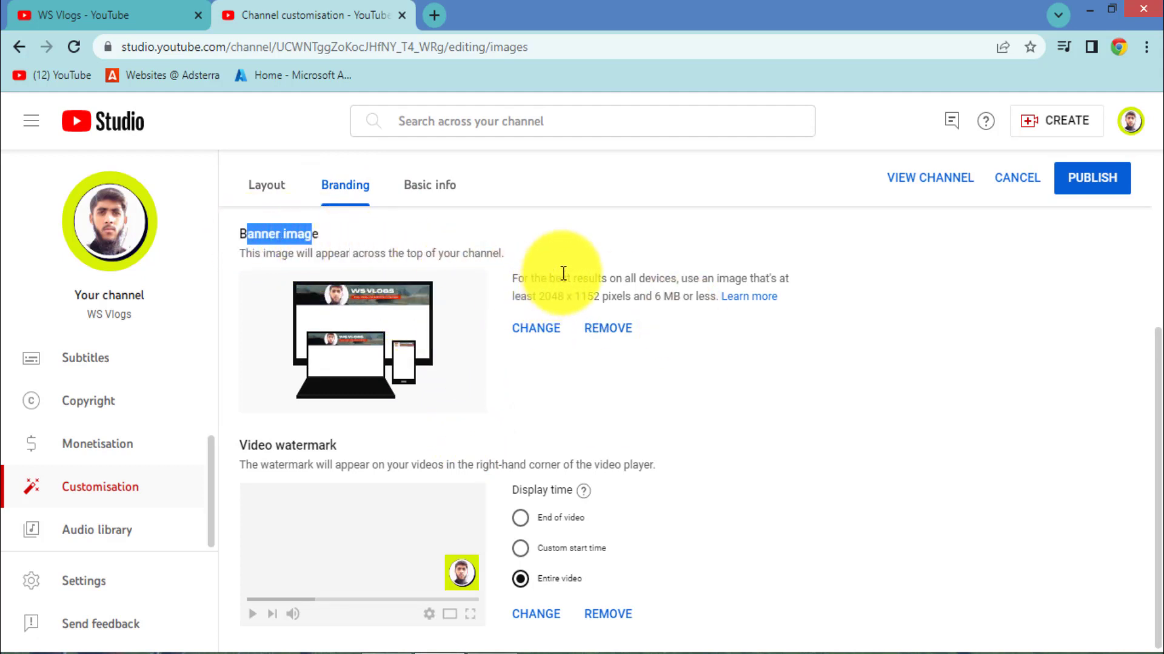
click(305, 363)
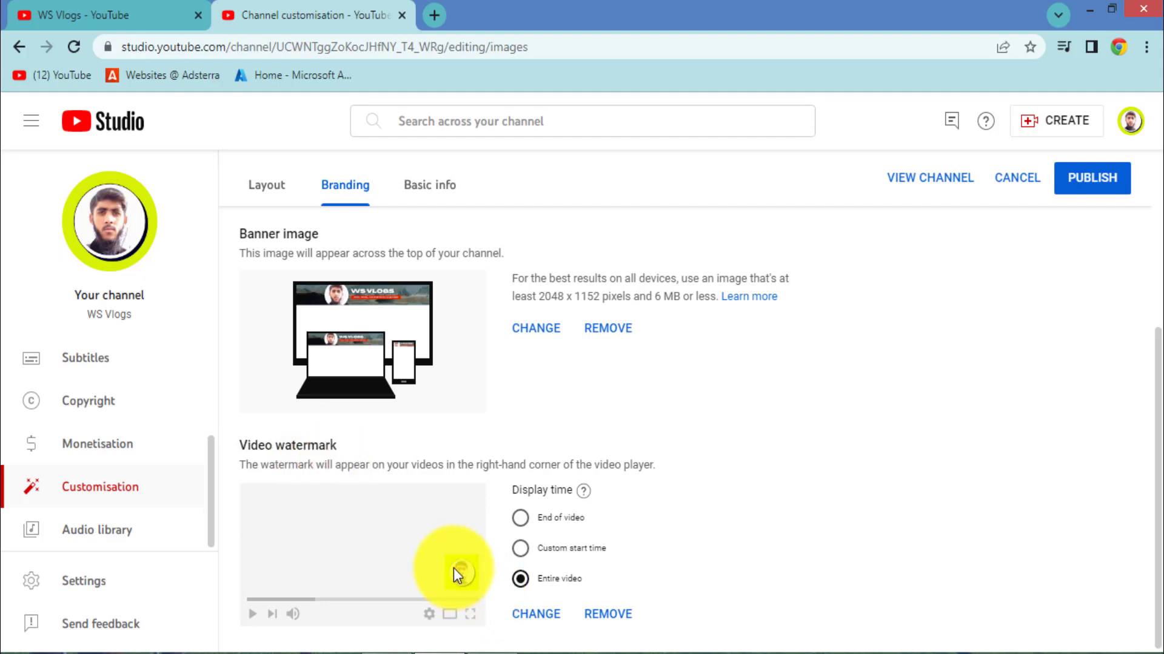
scroll(459, 567, up, 5)
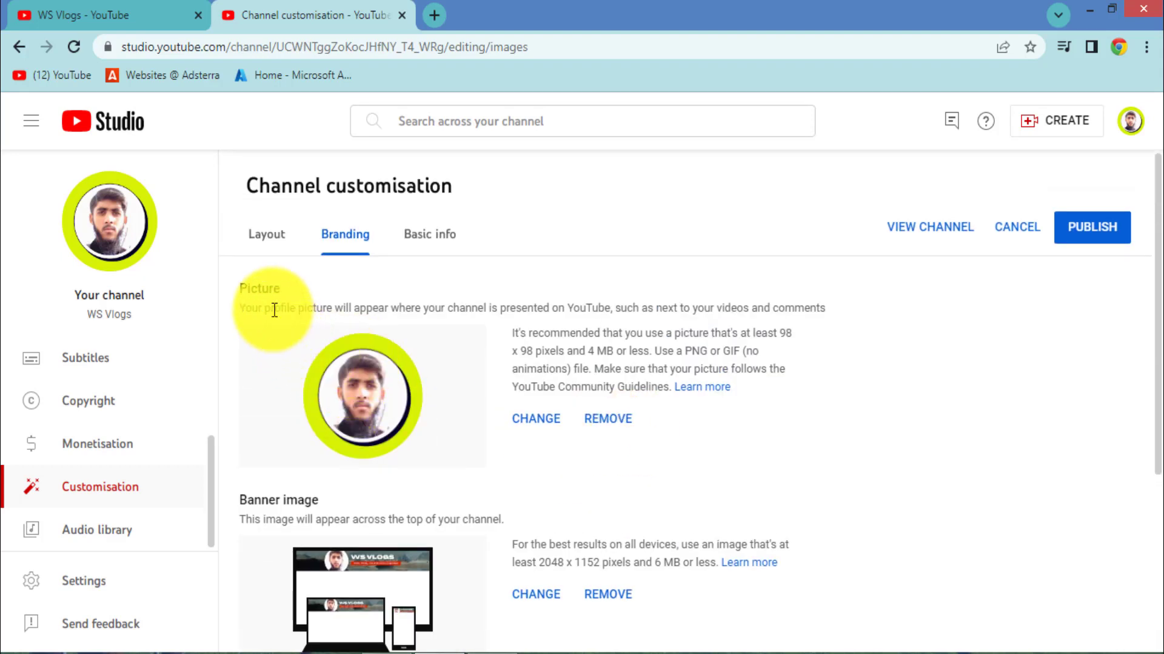
drag(250, 289, 273, 289)
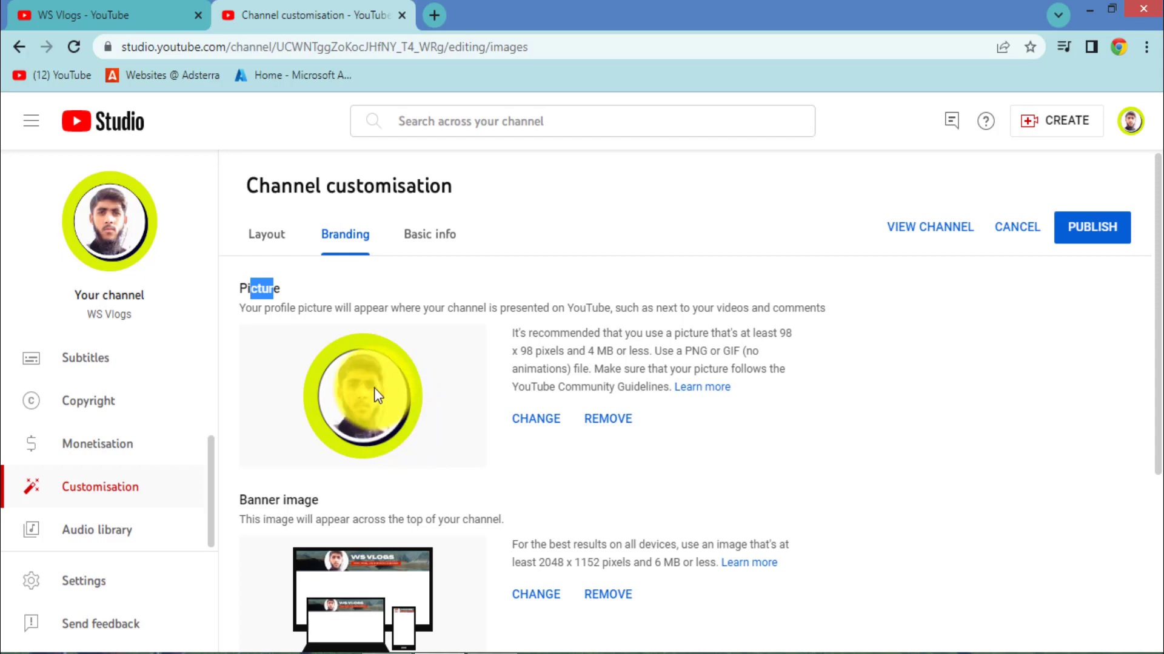
click(557, 461)
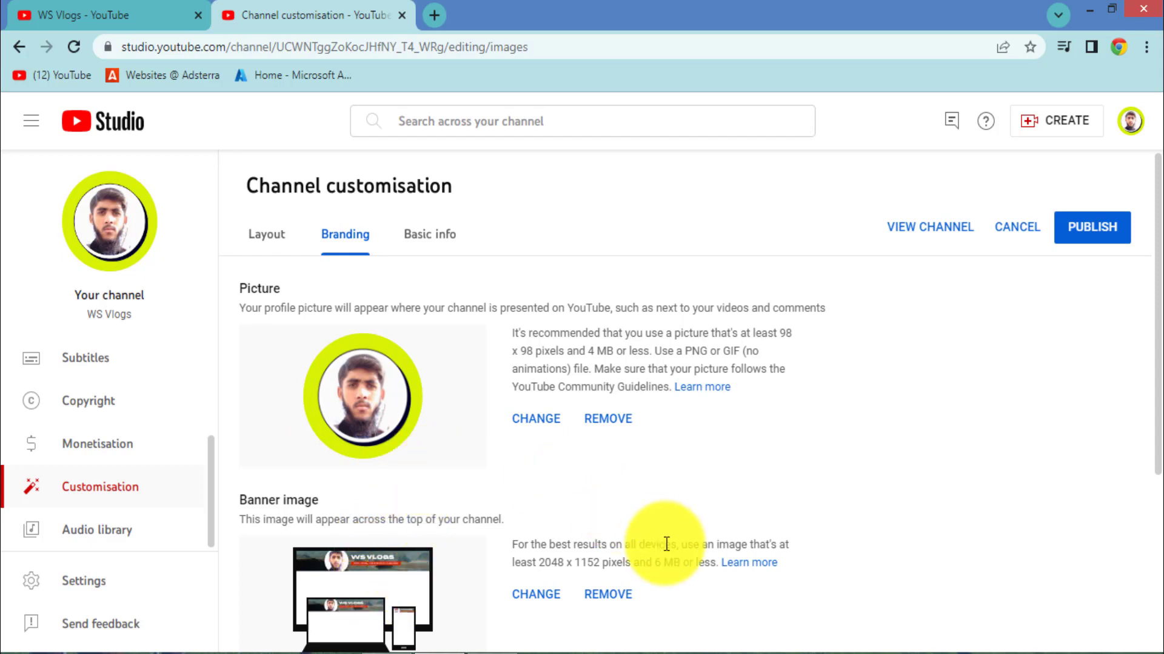
Step: Switch to the Basic info tab showing the channel name, handle and description
scroll(524, 556, down, 4)
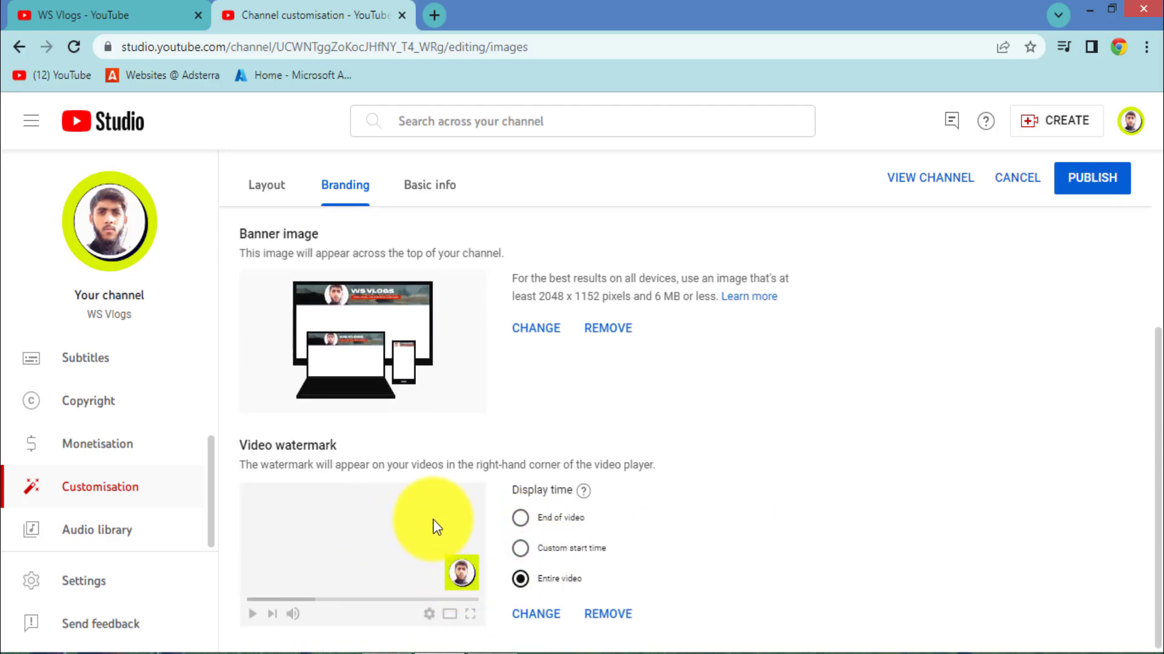
scroll(623, 438, up, 5)
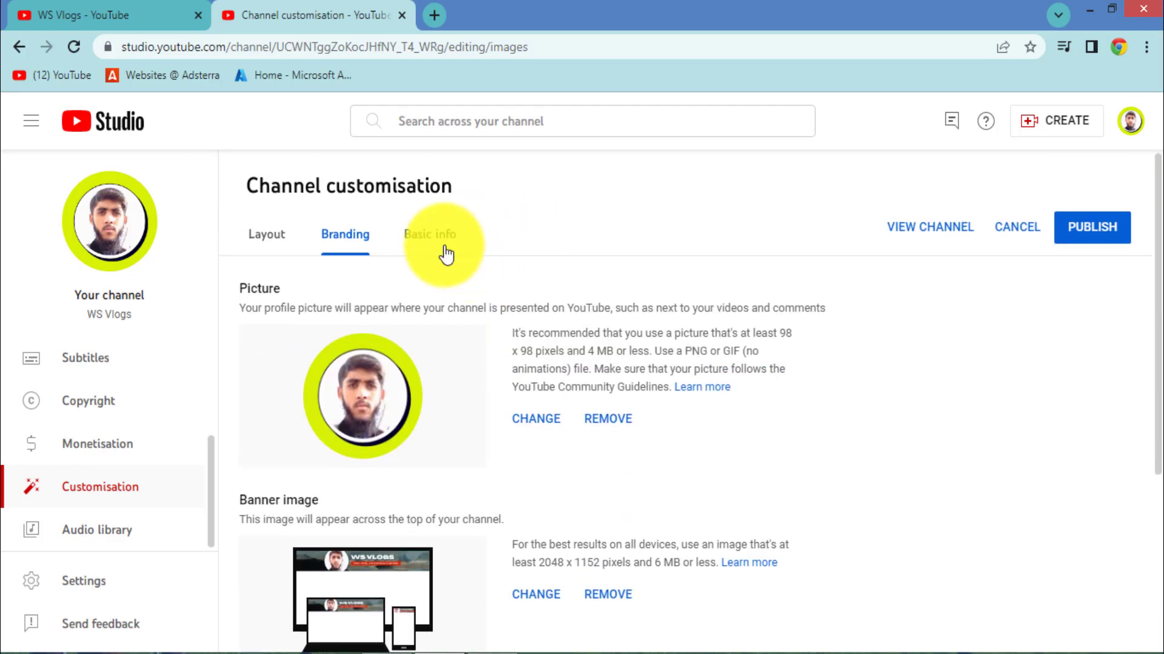
click(429, 234)
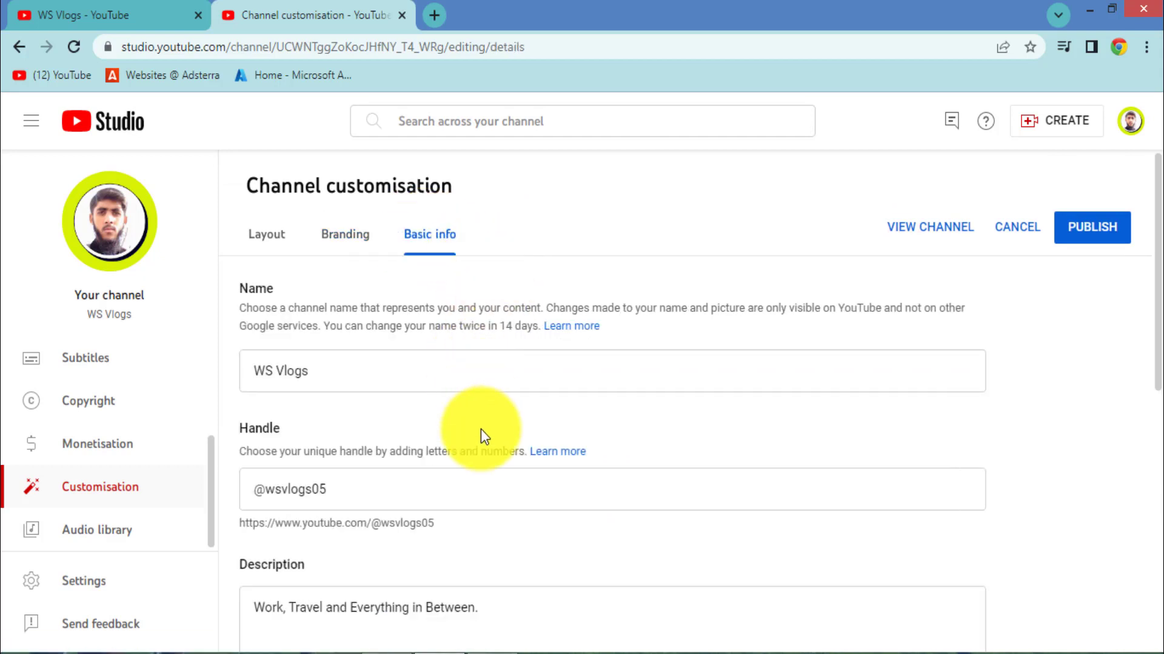
scroll(316, 369, down, 1)
scroll(317, 369, down, 2)
click(303, 277)
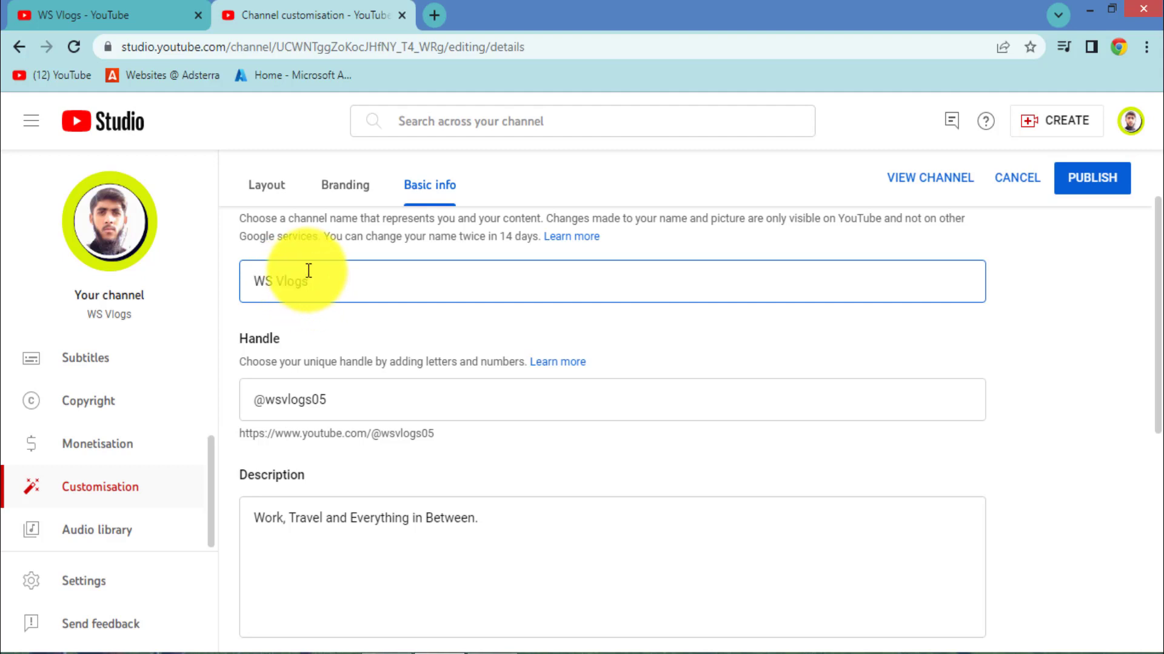
triple_click(312, 285)
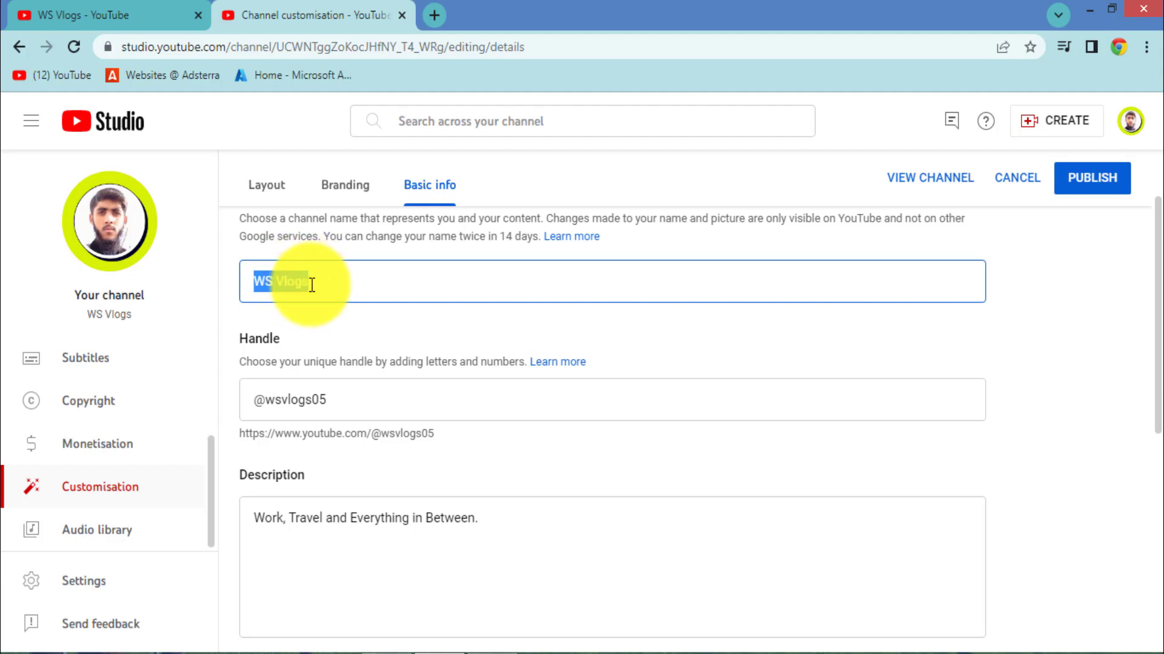
click(308, 281)
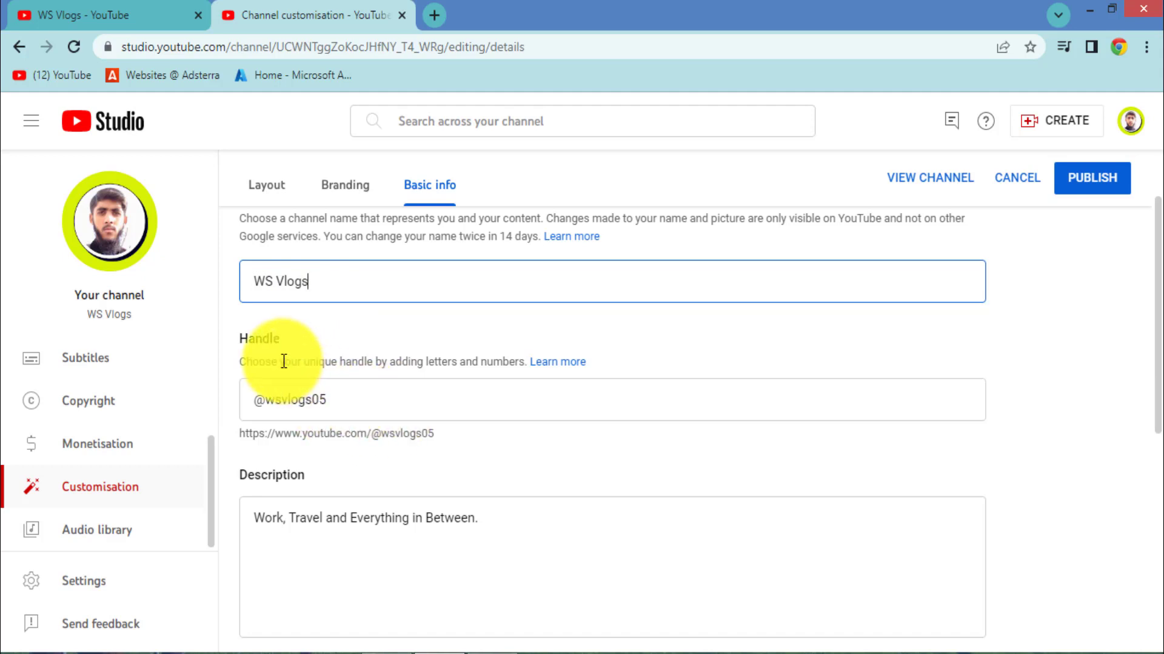
drag(241, 338, 294, 346)
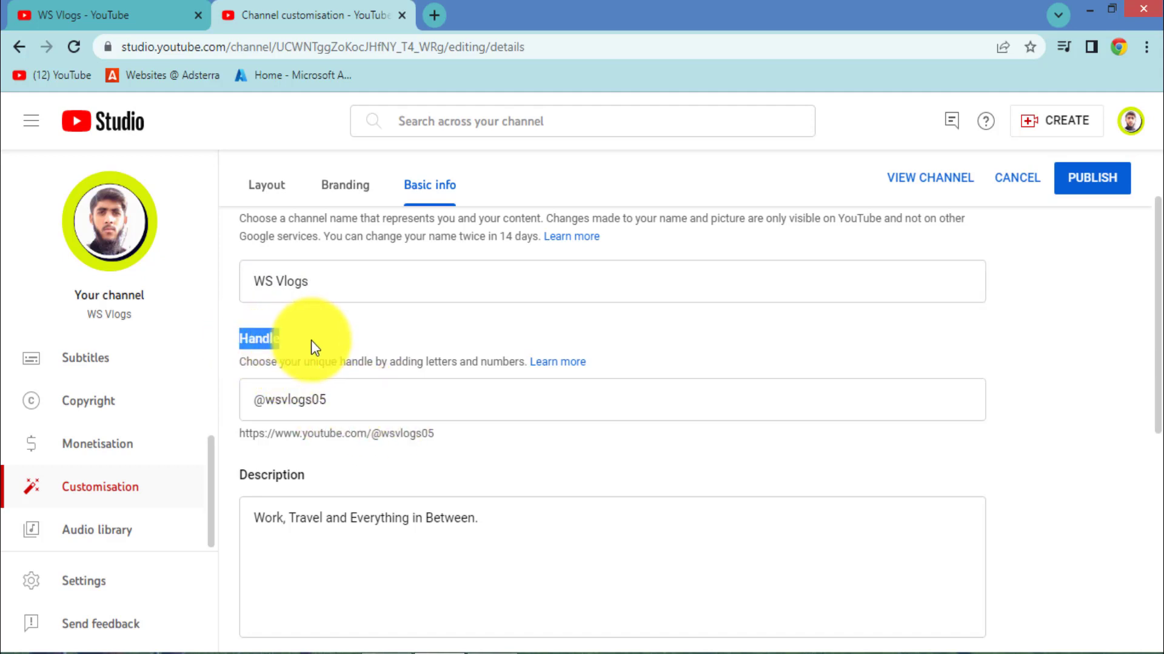
click(363, 411)
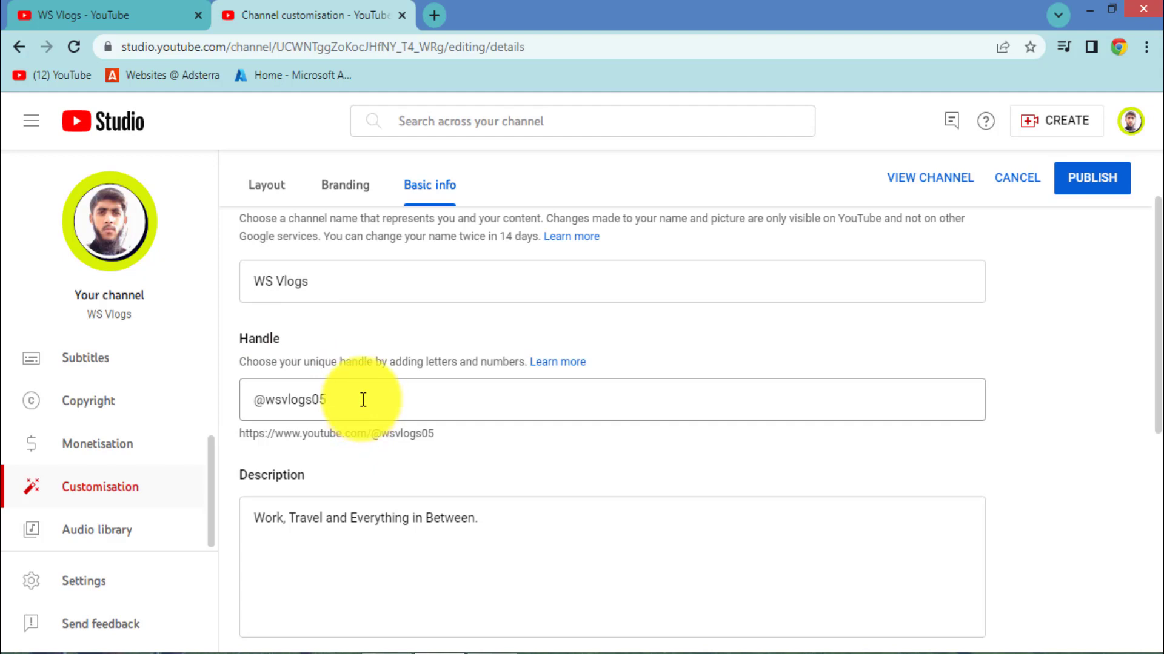
key(ctrl+a)
key(BackSpace)
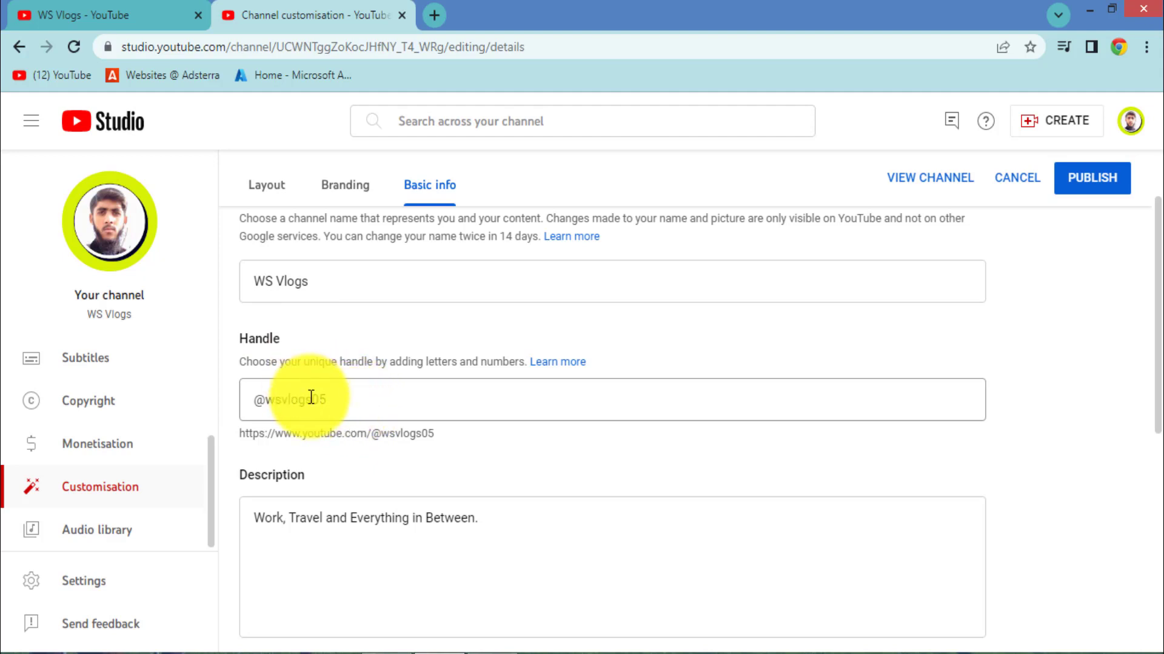
scroll(382, 472, down, 3)
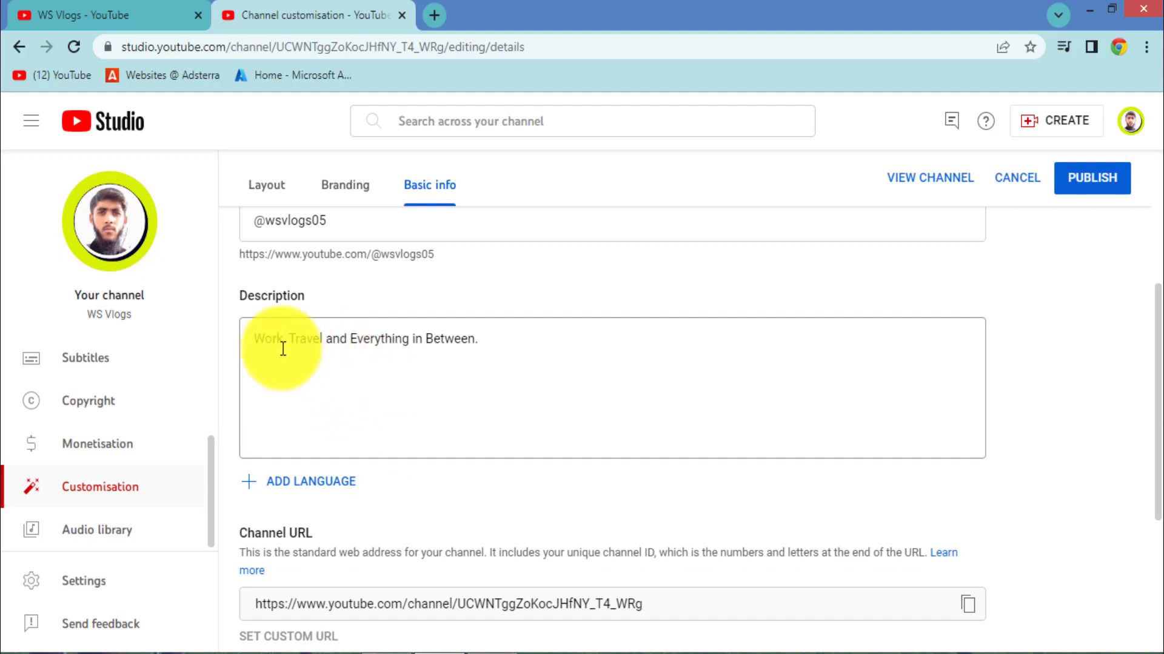
drag(253, 337, 501, 329)
Step: Add 'Welcome to my YouTube Channel WS Vlogs.' at the start of the description
click(453, 358)
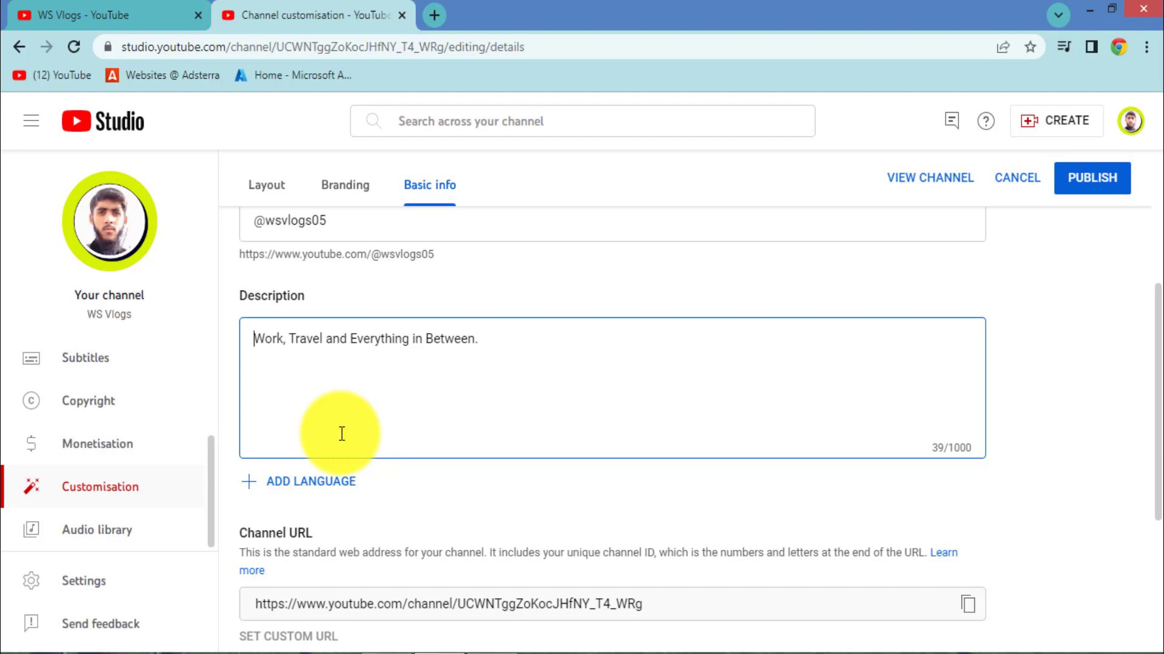
text(Welcome to omy)
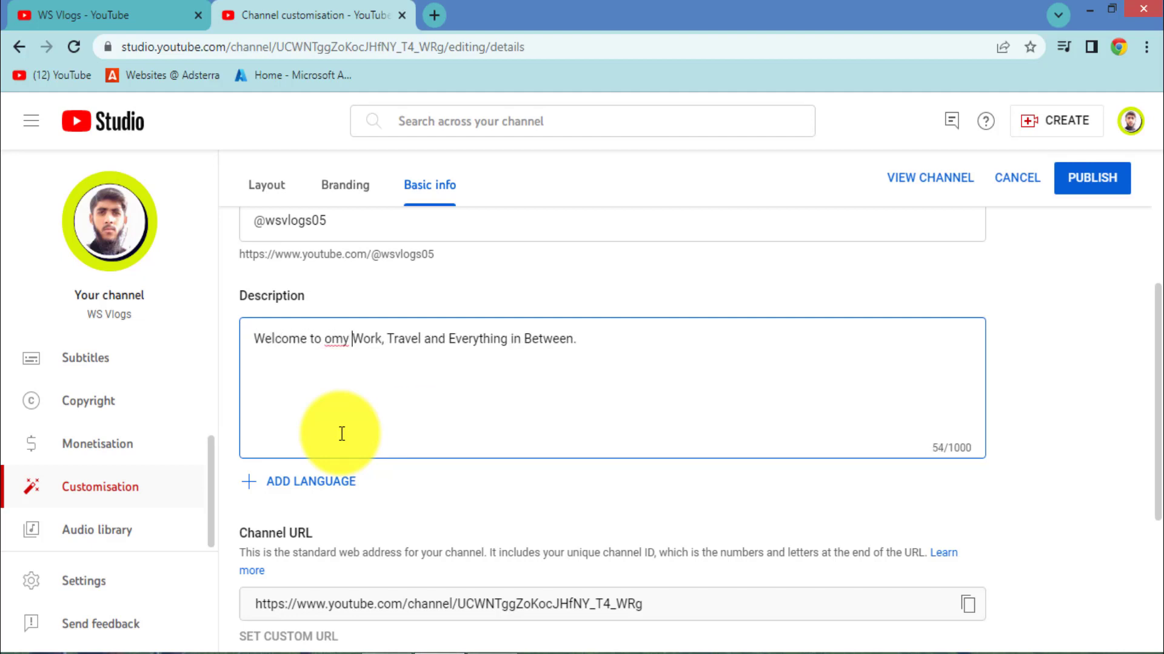
key(BackSpace)
key(BackSpace)
key(BackSpace)
text(m)
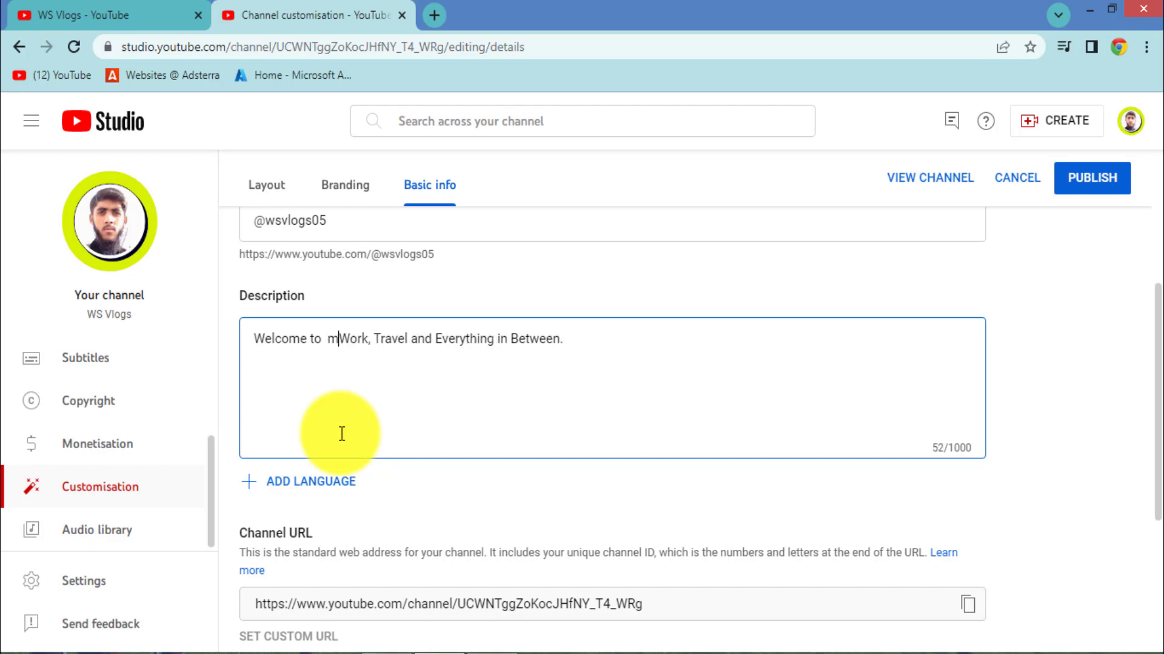
text(y )
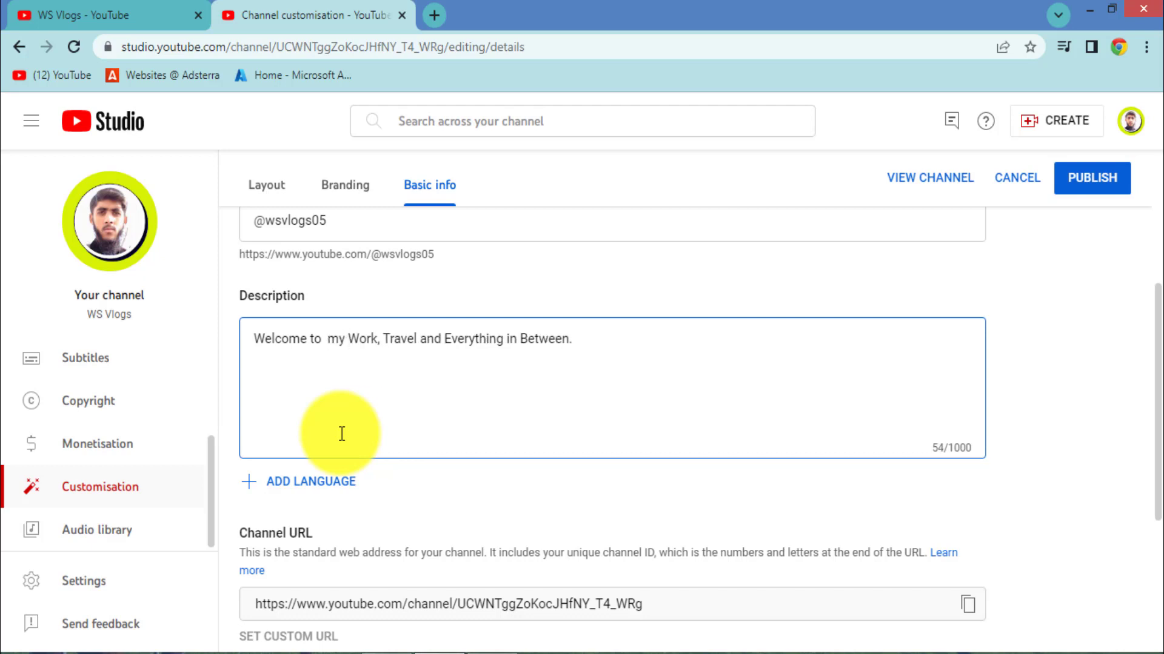
text(YouTube )
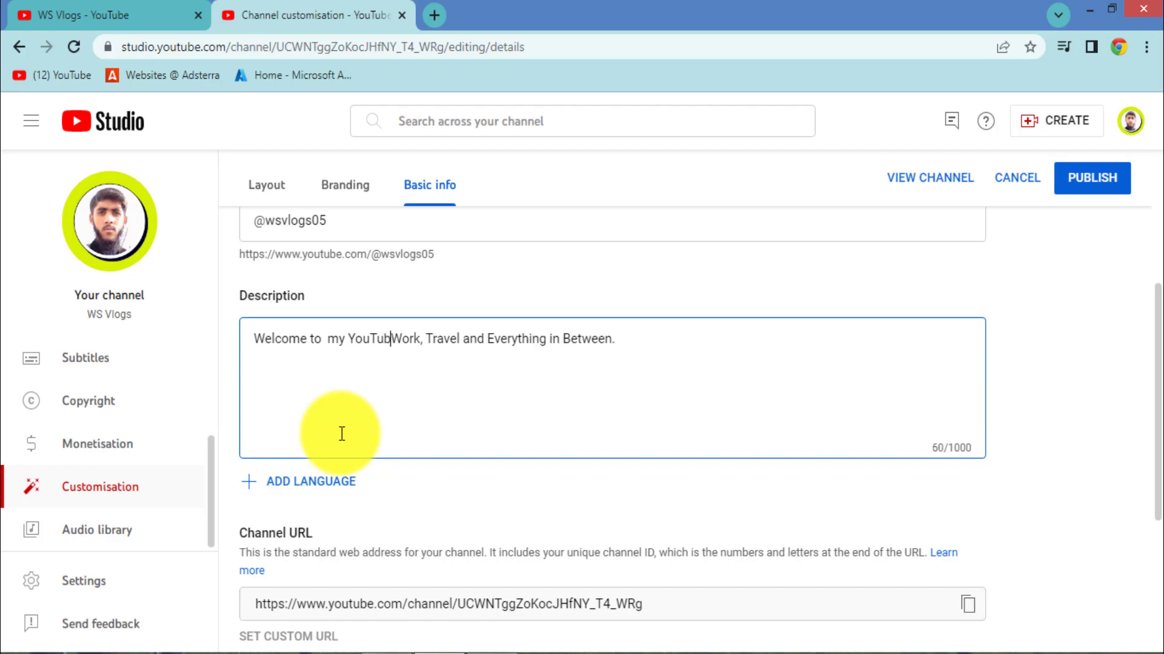
text(Chanel)
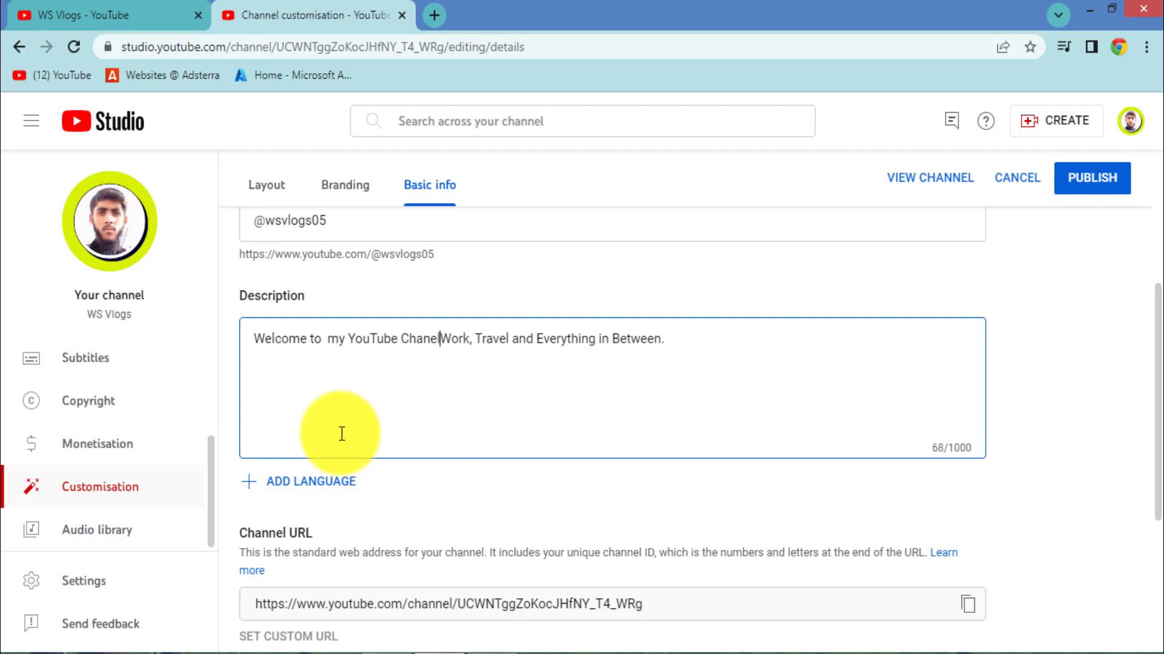
key(BackSpace)
key(BackSpace)
key(BackSpace)
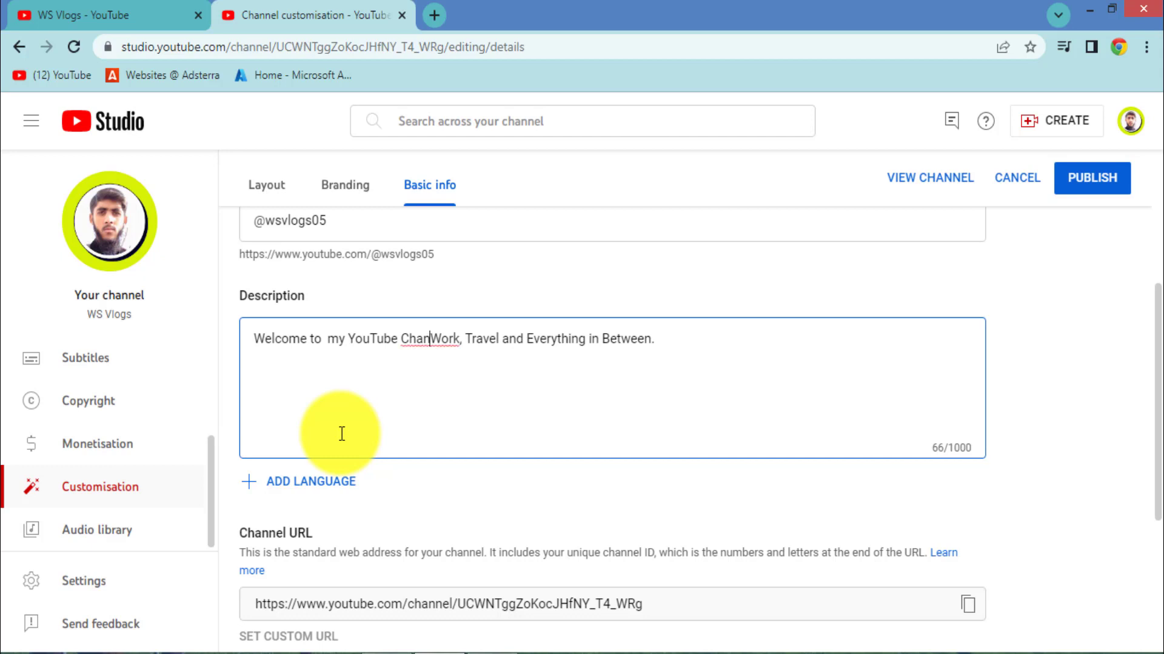
text(nel )
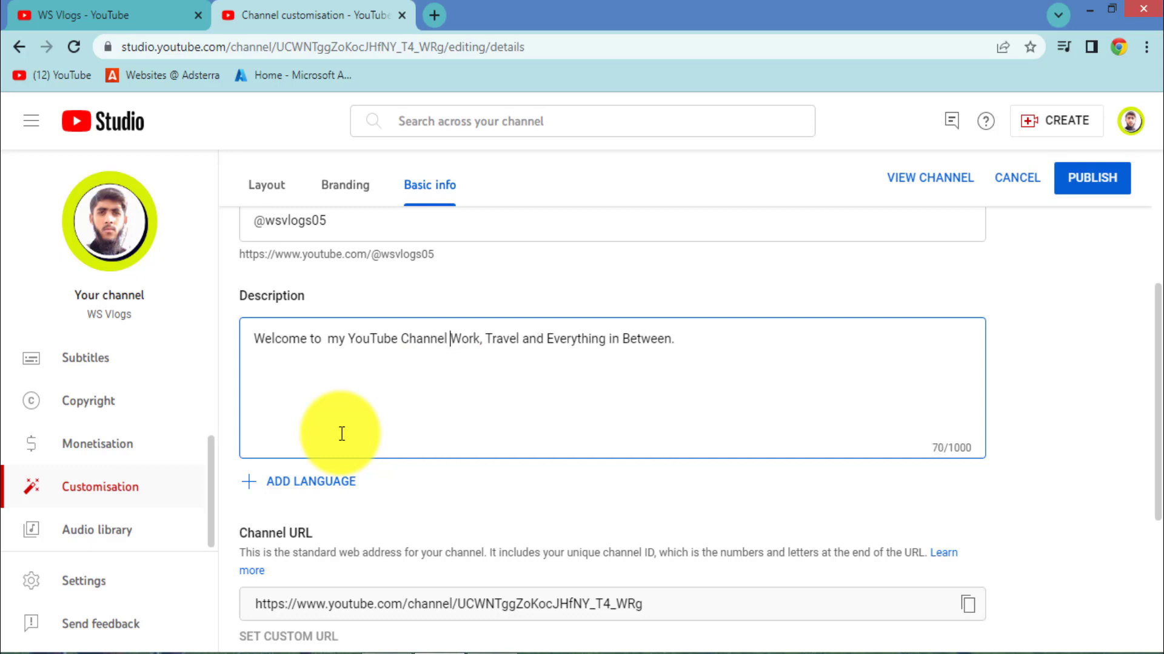
text(WS Vl)
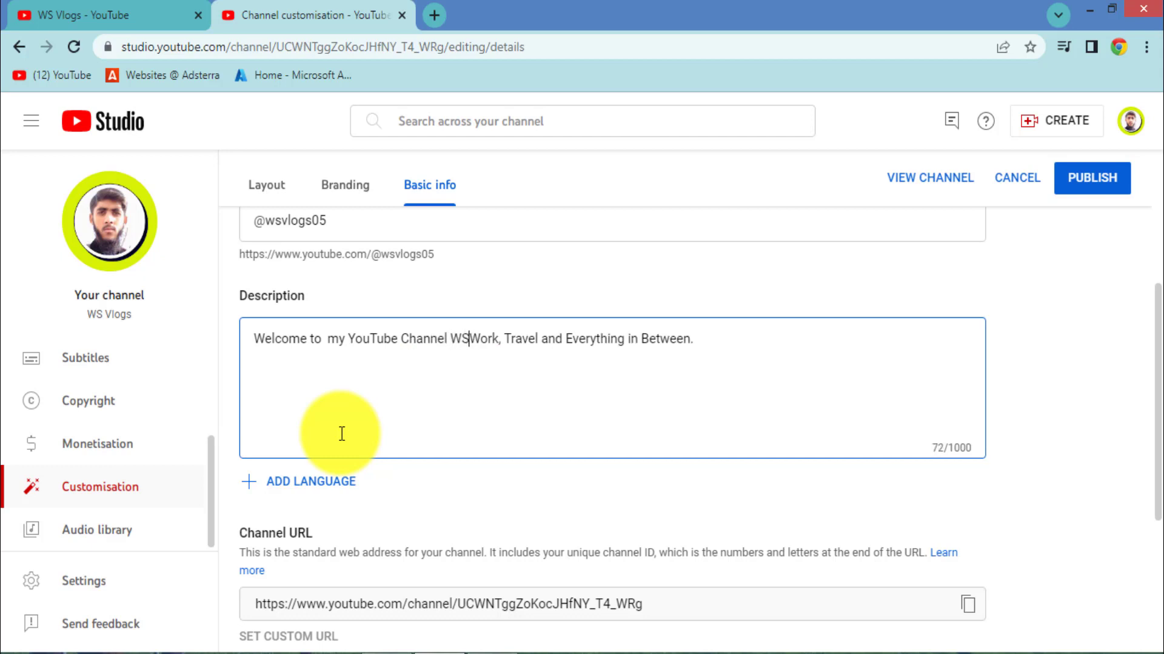
text(ogs)
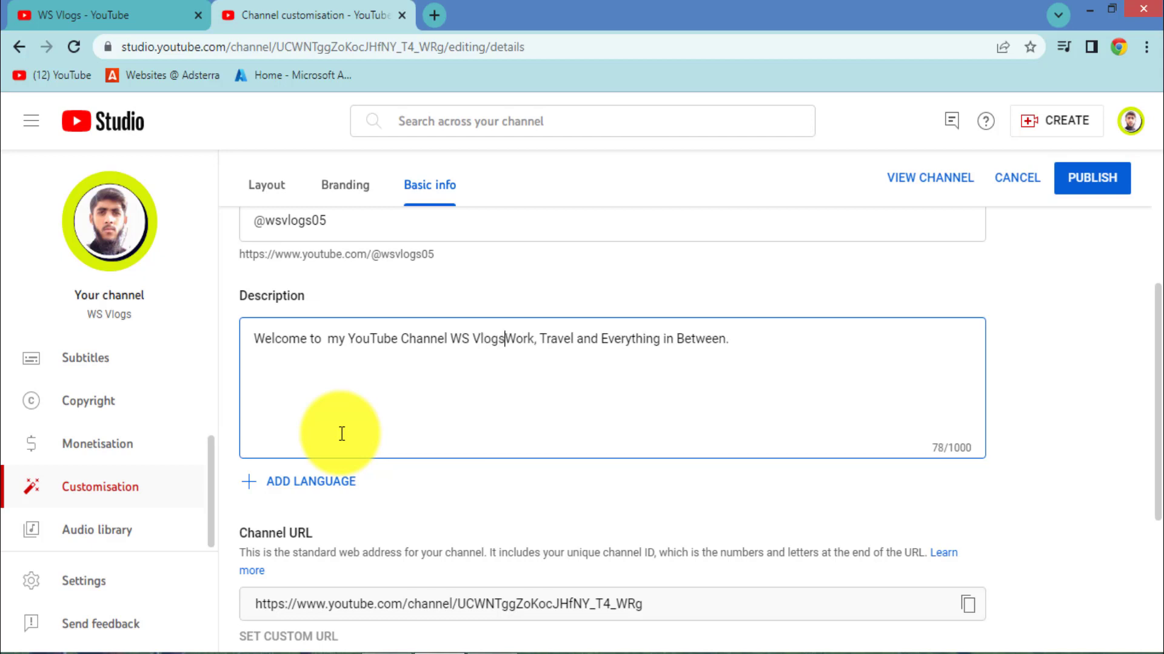
text(.)
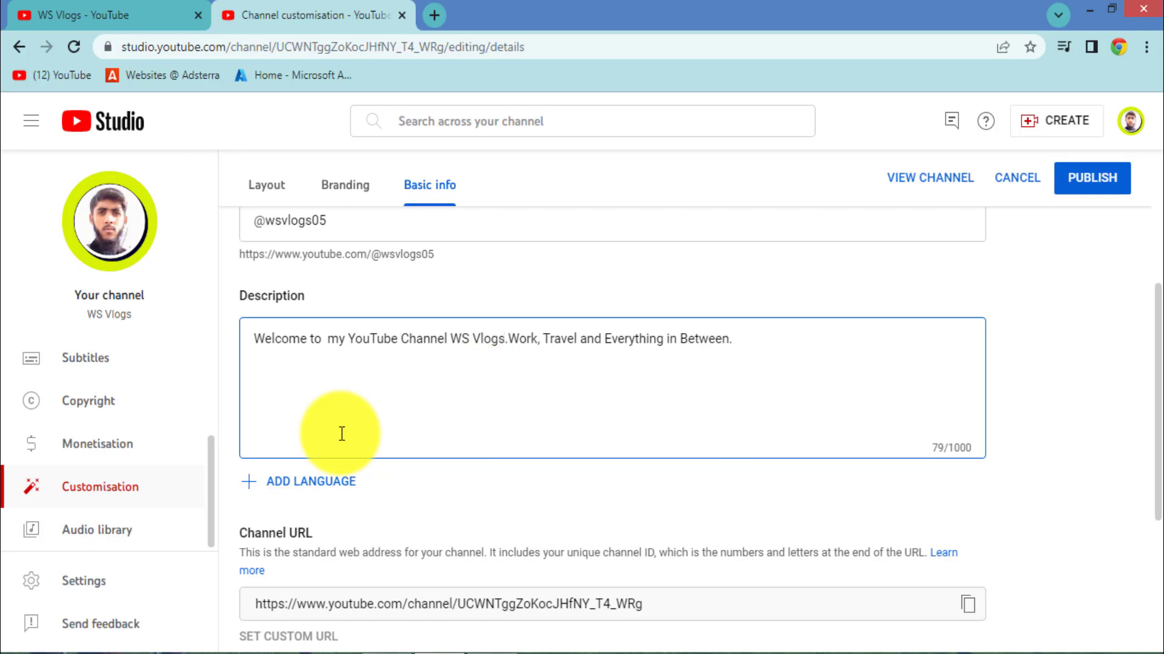
Step: Move the original text to a new line and prefix it with 'Daily Life Vlogs'
key(Return)
key(Return)
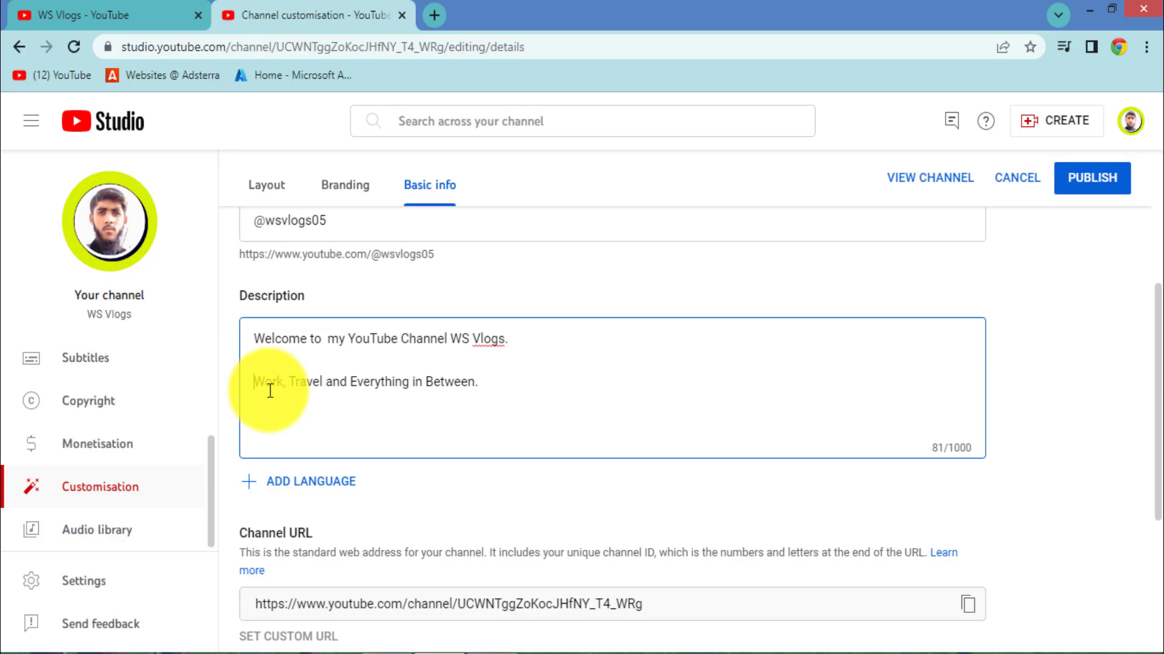
text(Daily)
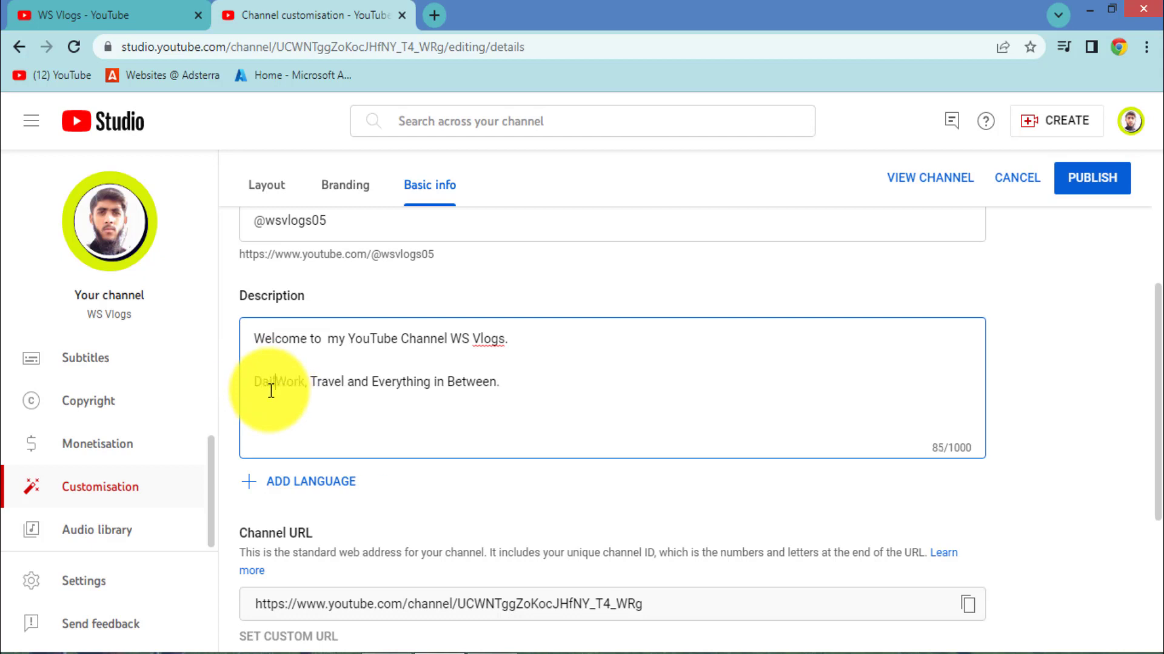
text( Life )
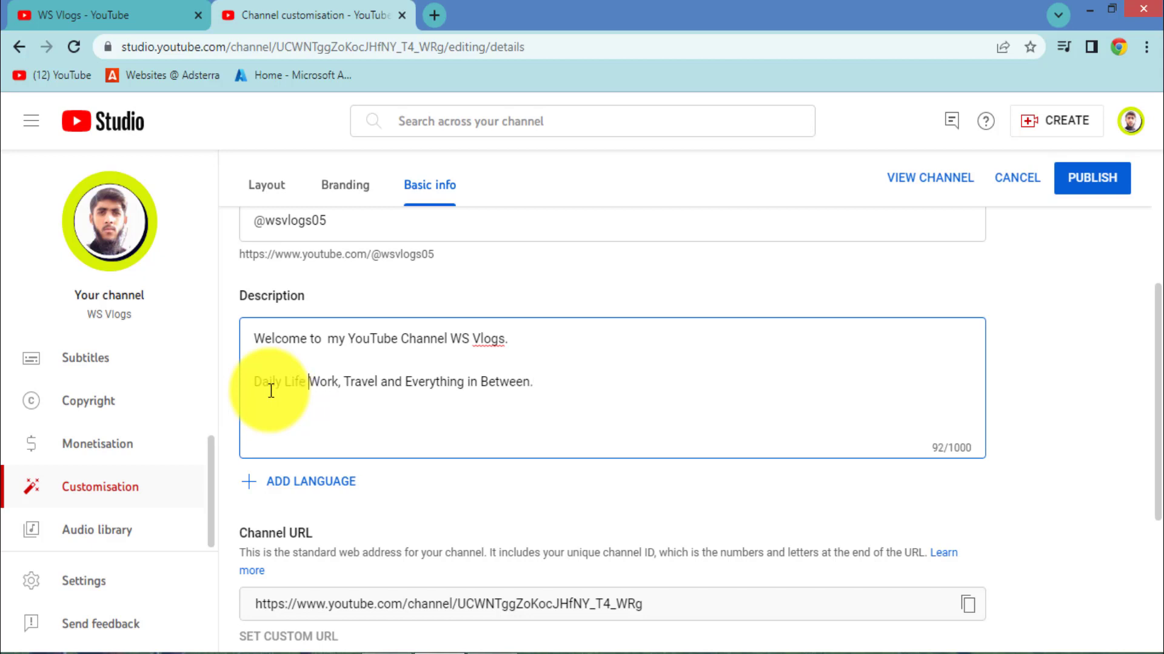
text(Vligs)
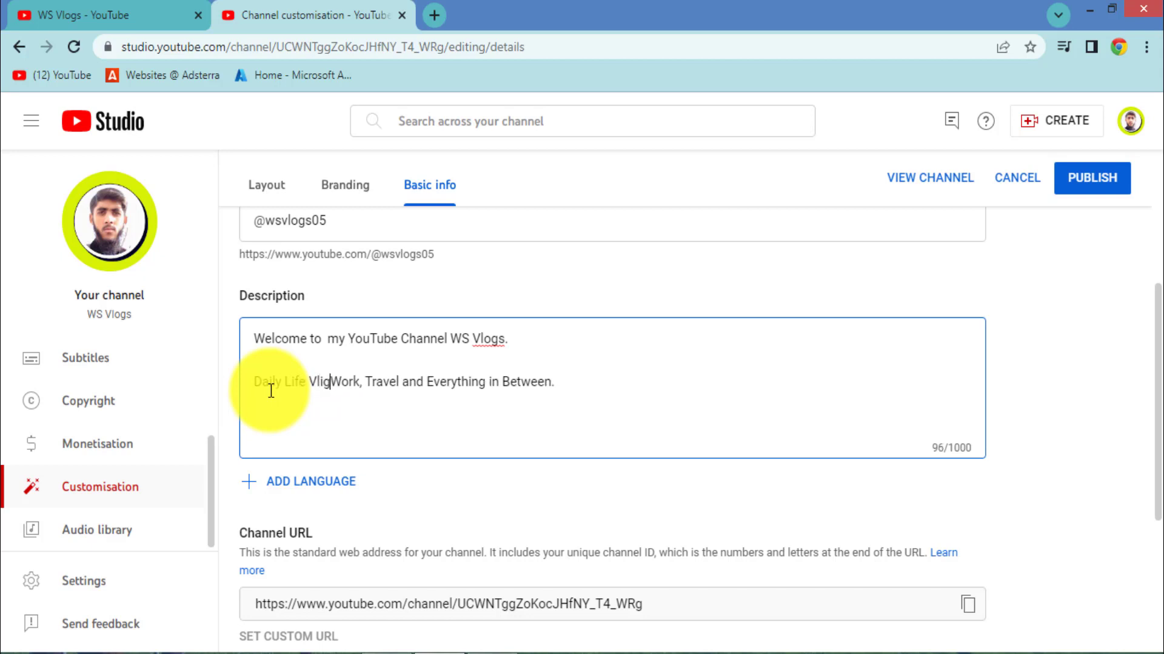
key(BackSpace)
key(BackSpace)
key(BackSpace)
key(BackSpace)
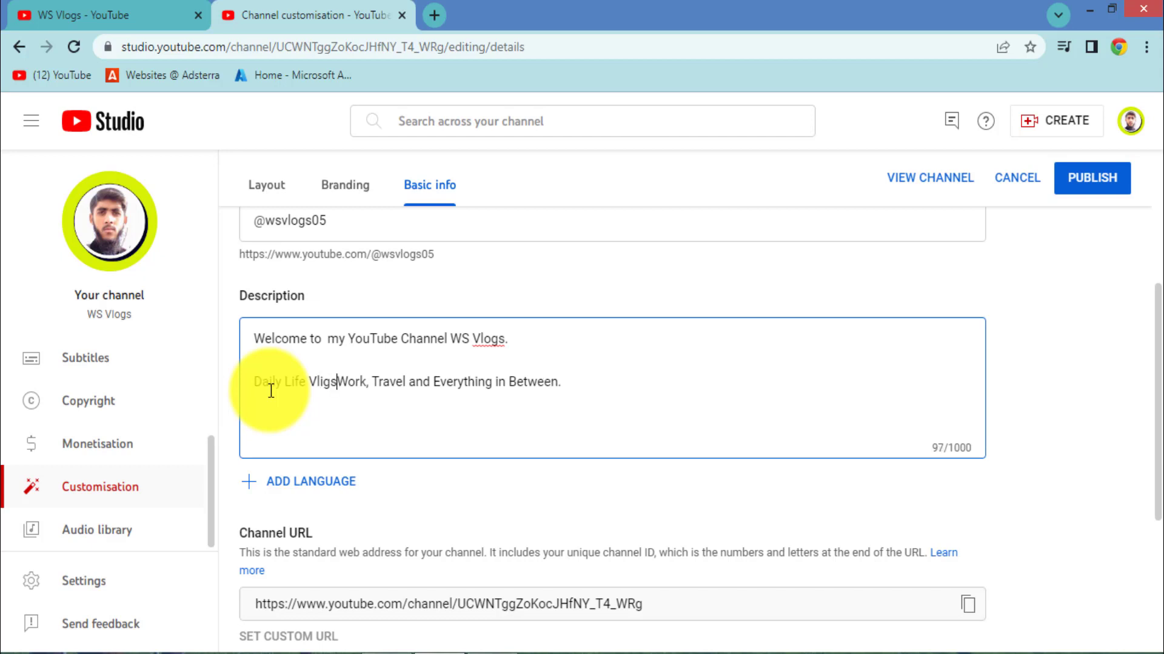
text(og)
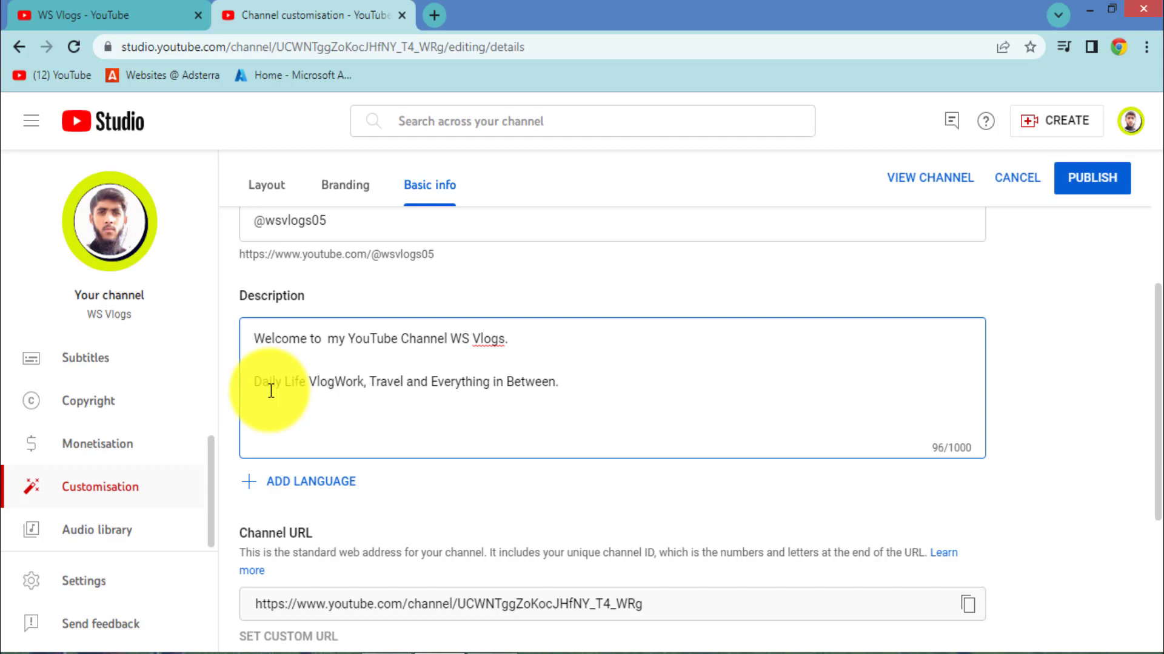
text(s)
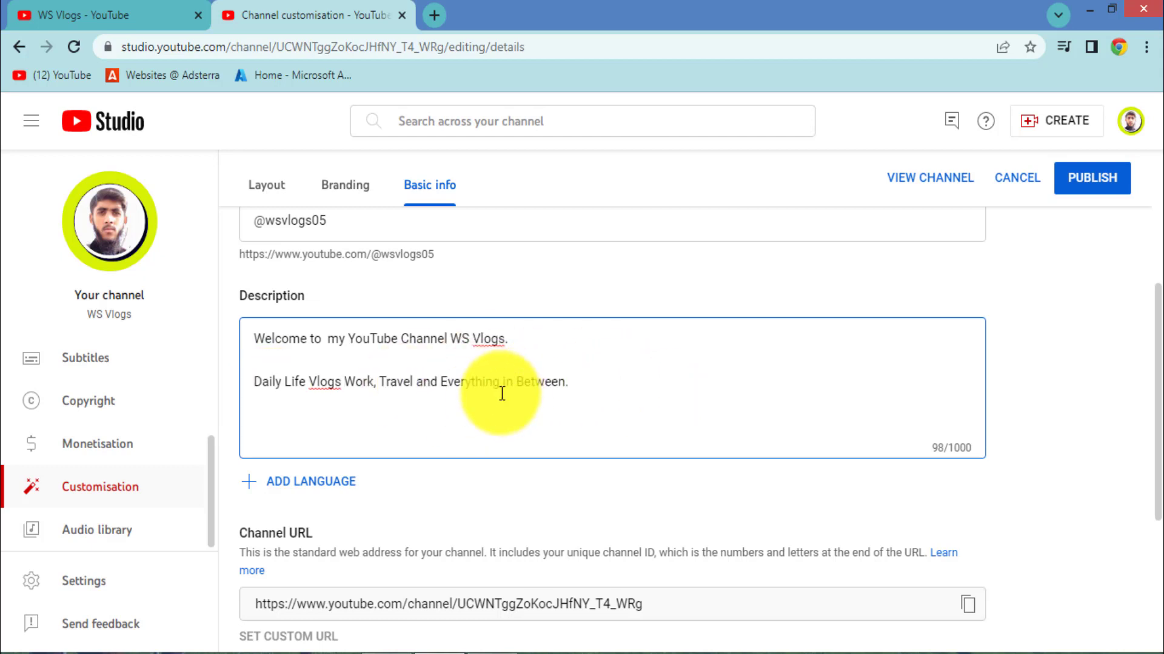
scroll(446, 446, down, 2)
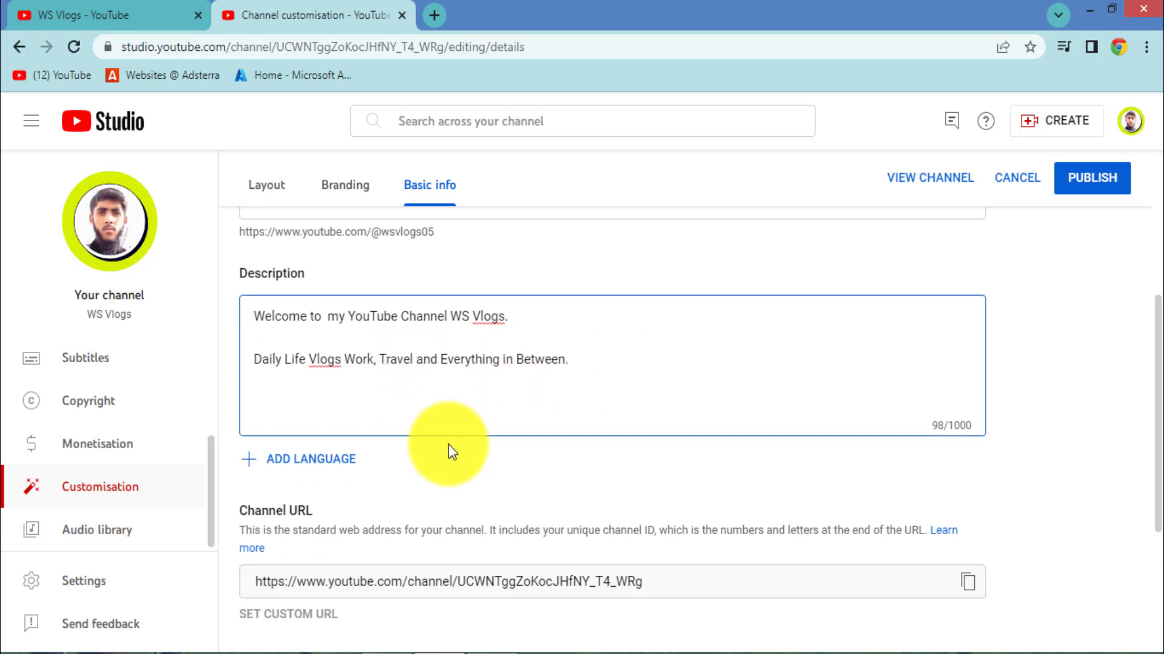
Step: Correct the Contact info Email field to the full business Gmail address
scroll(442, 439, down, 3)
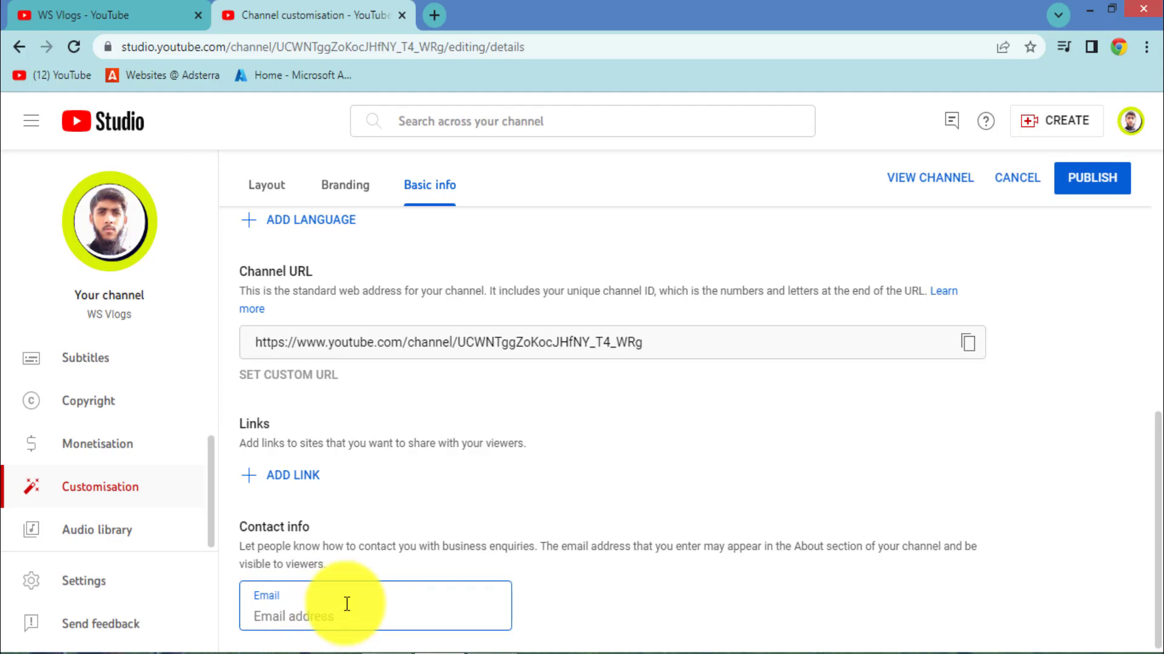
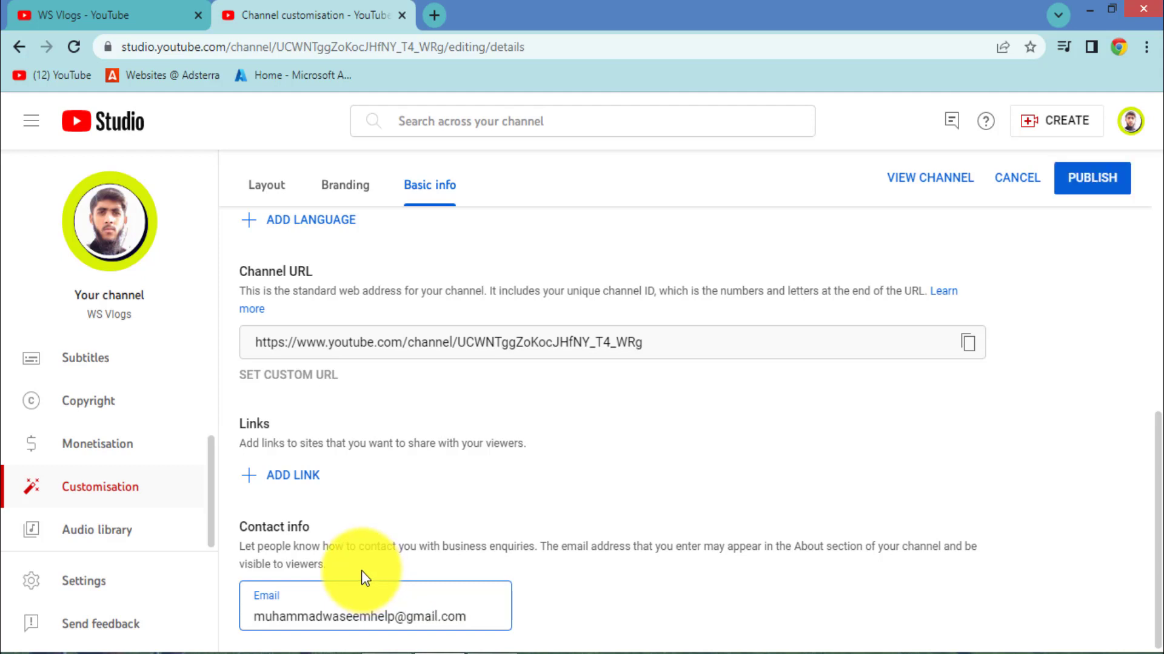
Step: Review the picture, banner and watermark on the Branding tab, then publish the customisation changes
scroll(475, 612, up, 2)
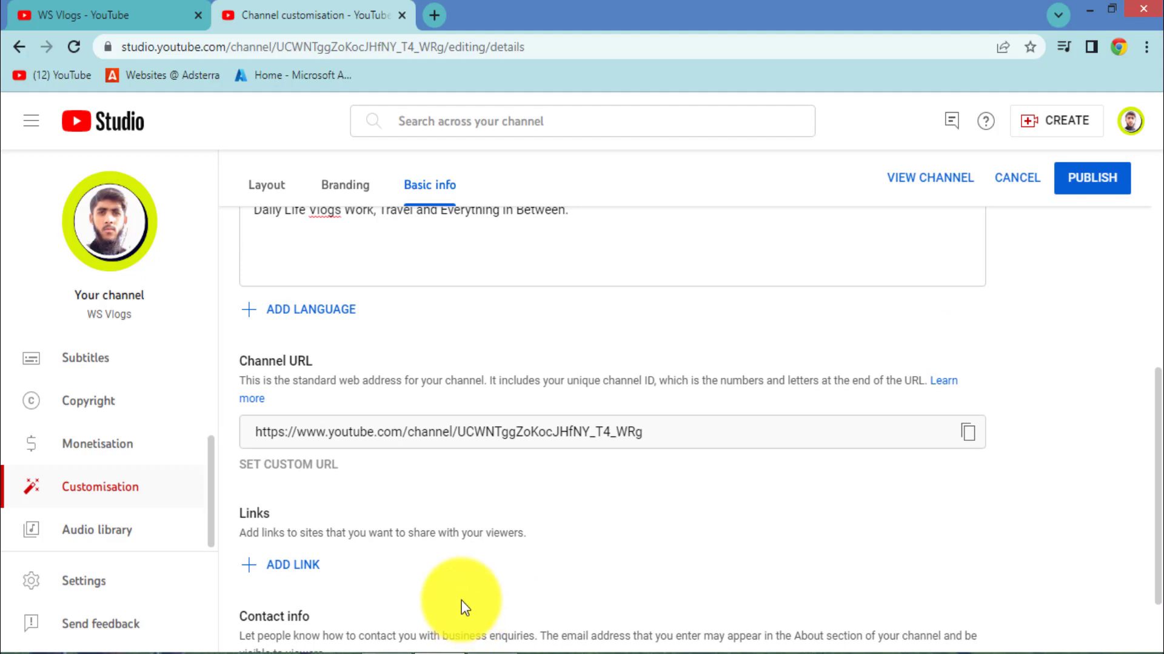
scroll(460, 606, up, 6)
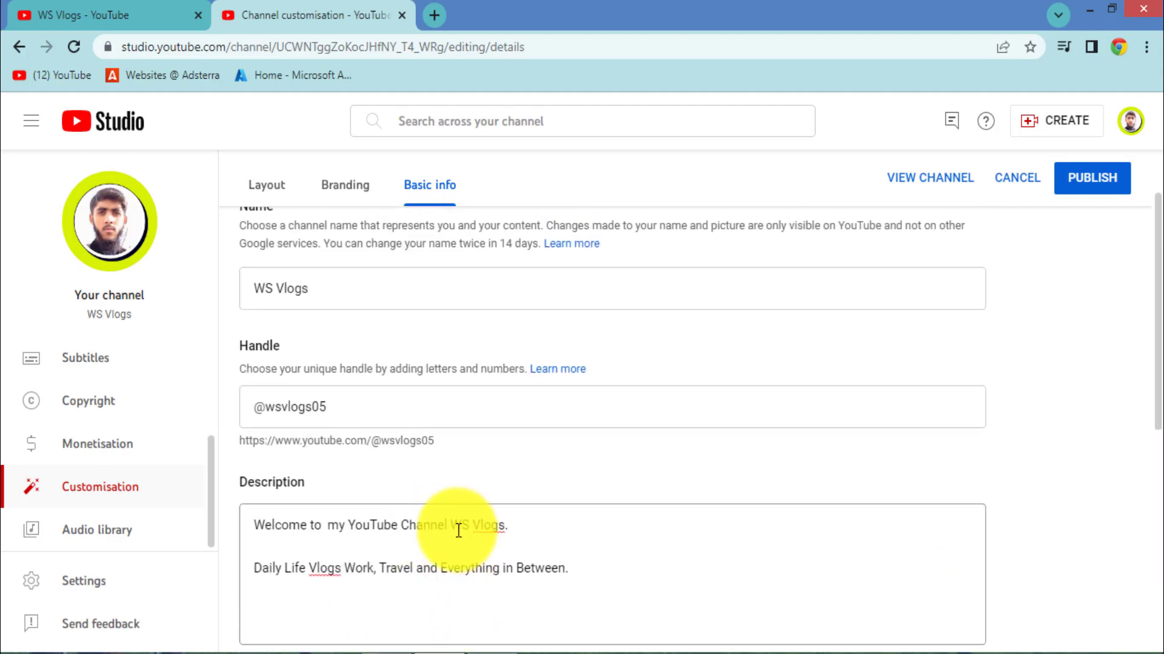
scroll(390, 470, up, 2)
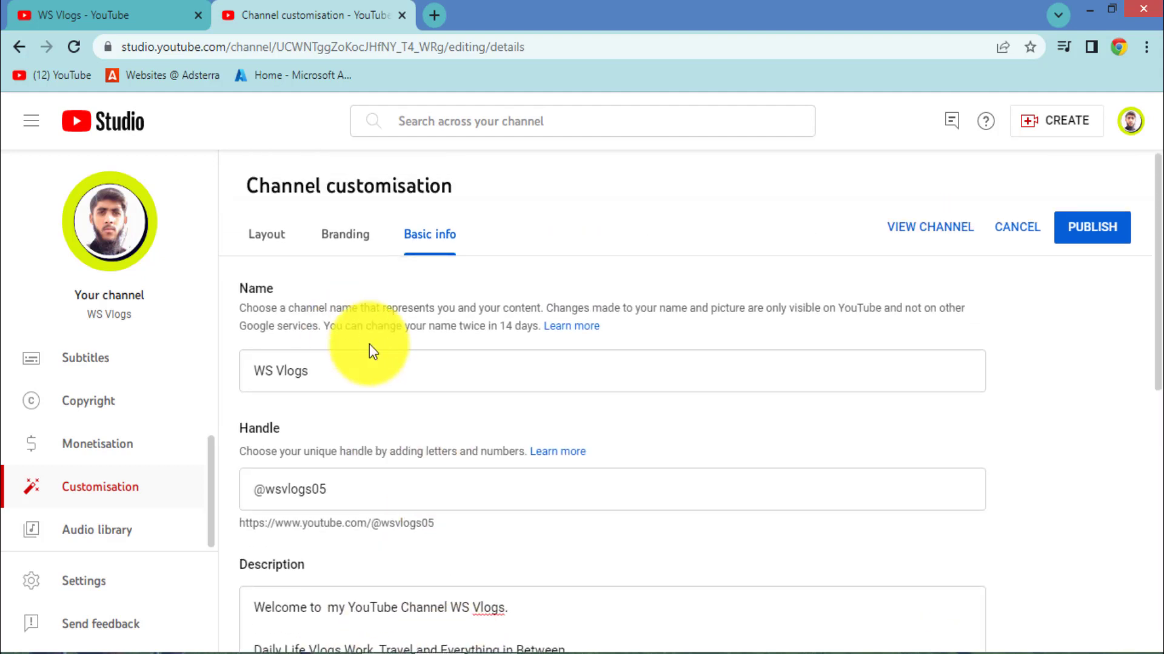
click(344, 234)
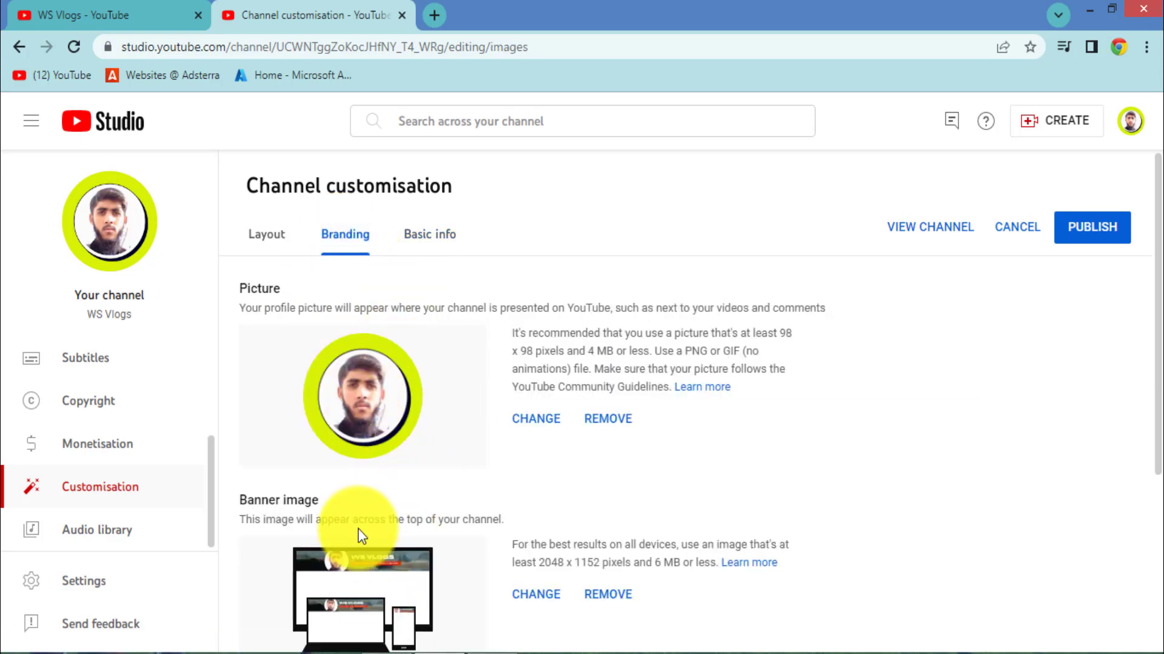
scroll(363, 329, down, 2)
scroll(354, 331, up, 2)
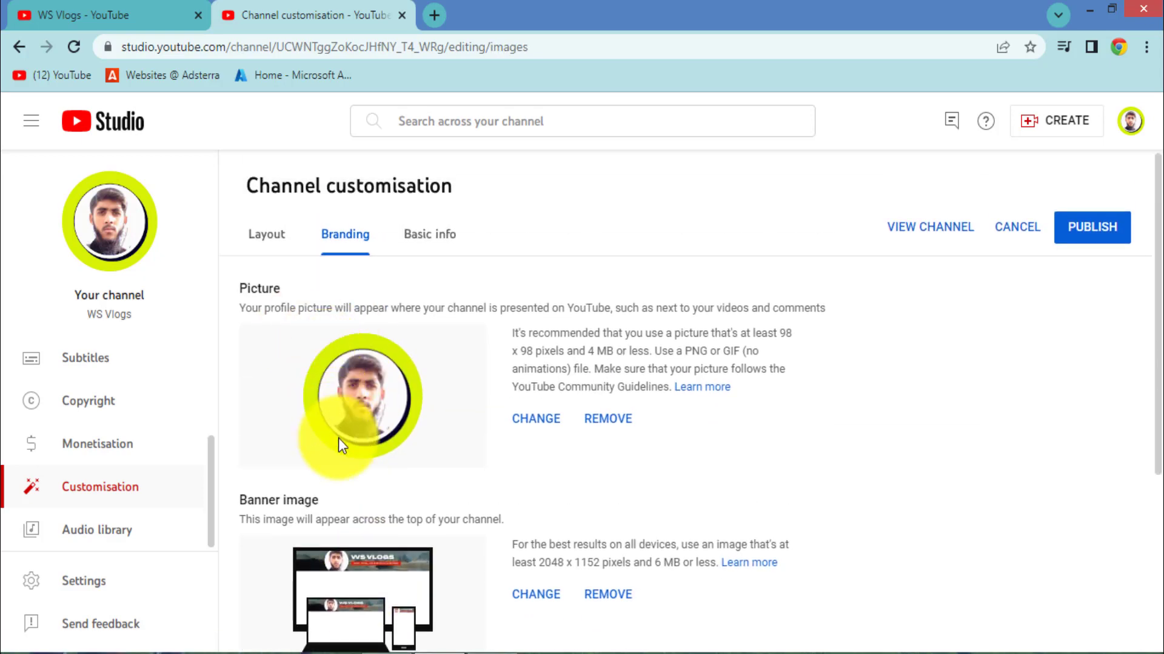
scroll(355, 460, down, 5)
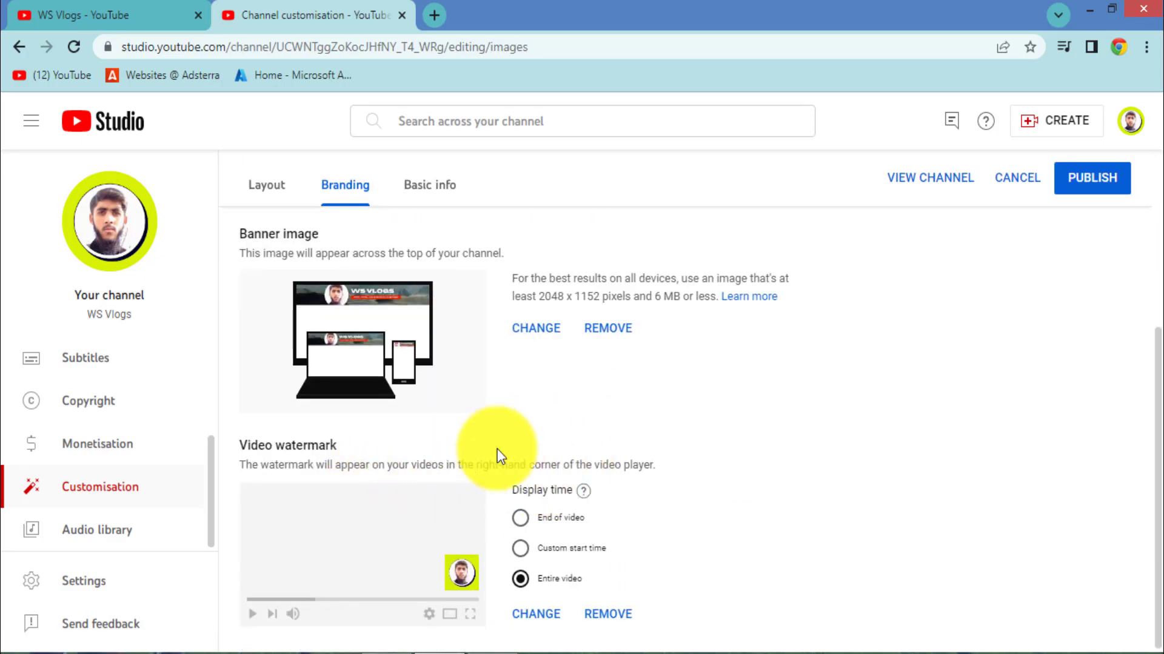
click(1082, 177)
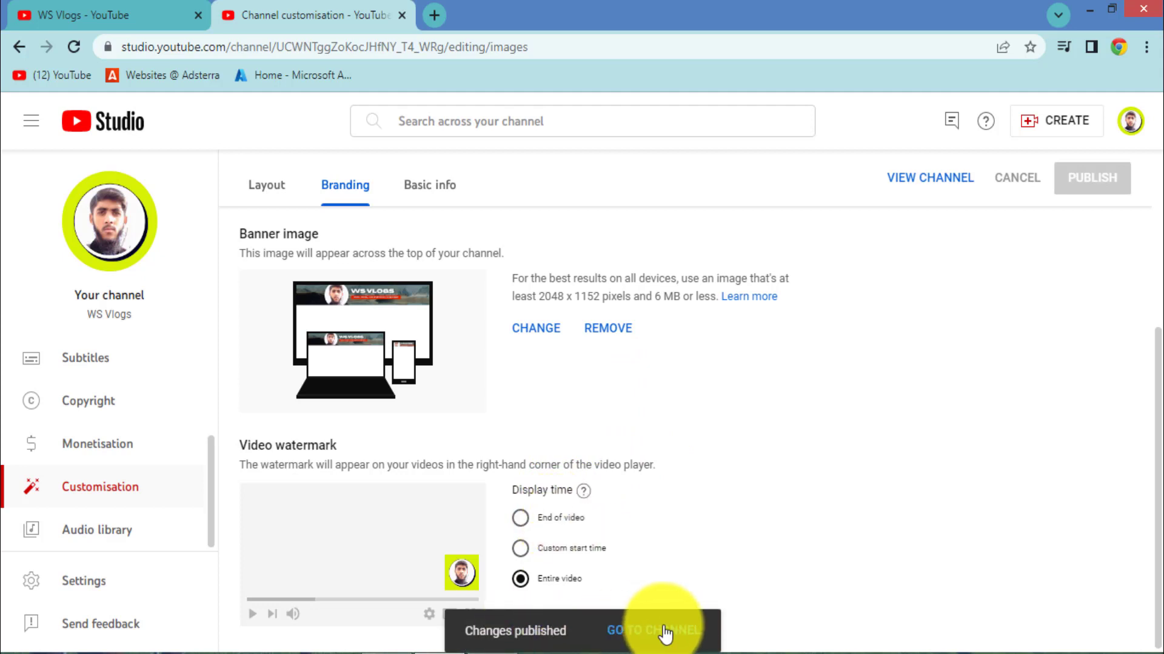
scroll(452, 403, up, 5)
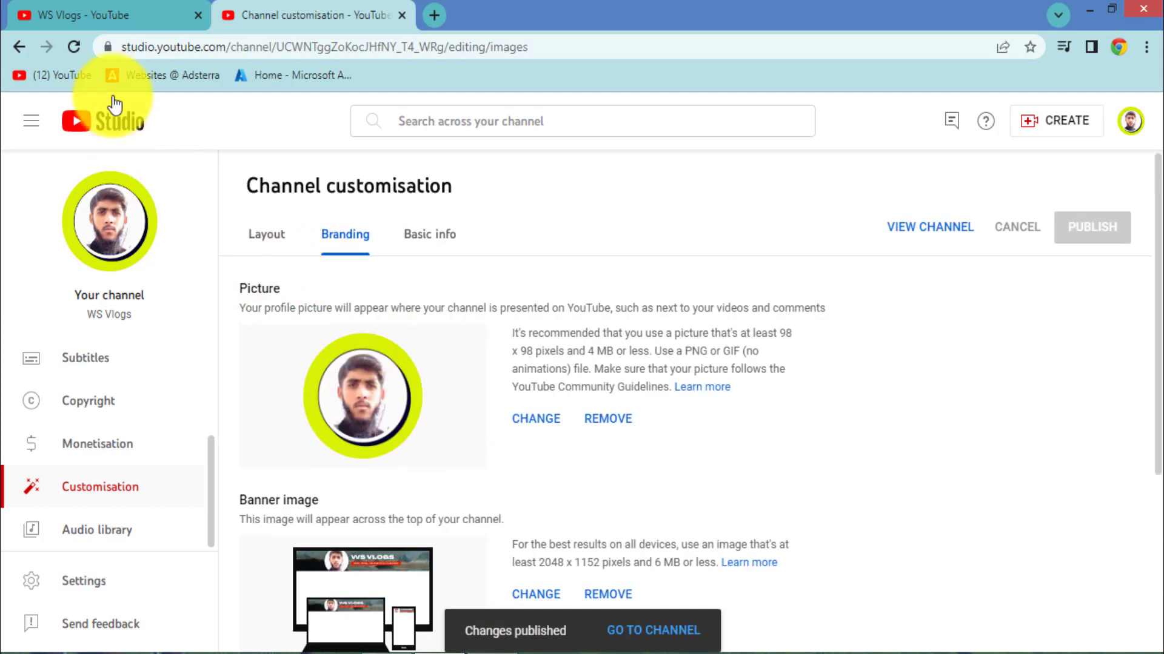
click(123, 16)
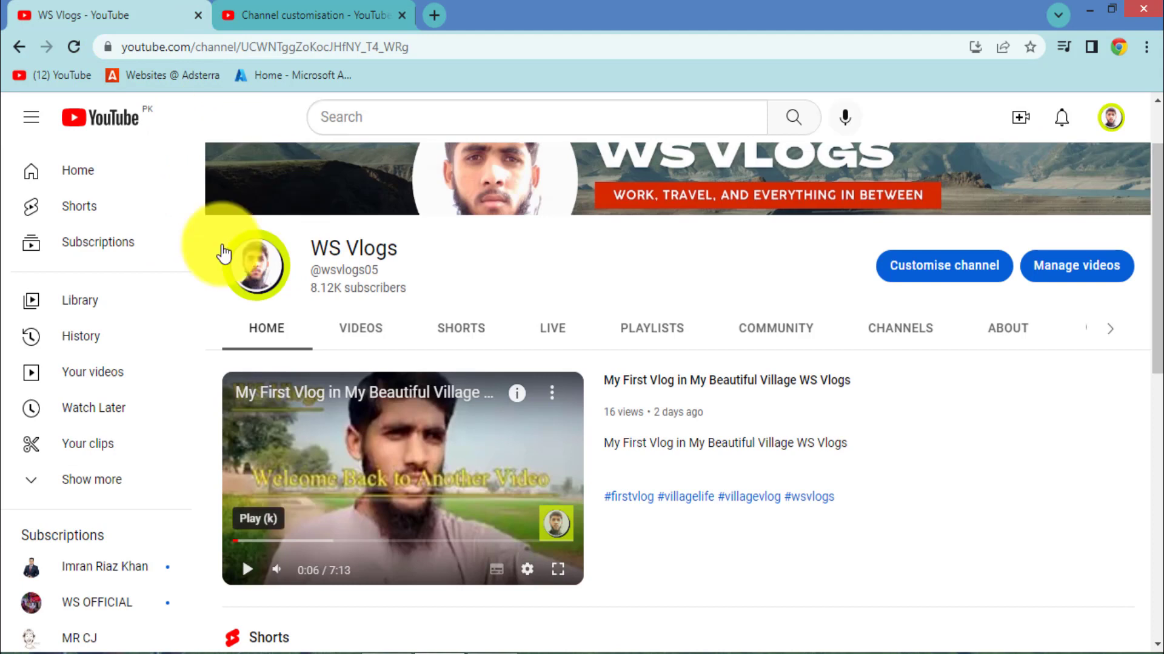
click(74, 47)
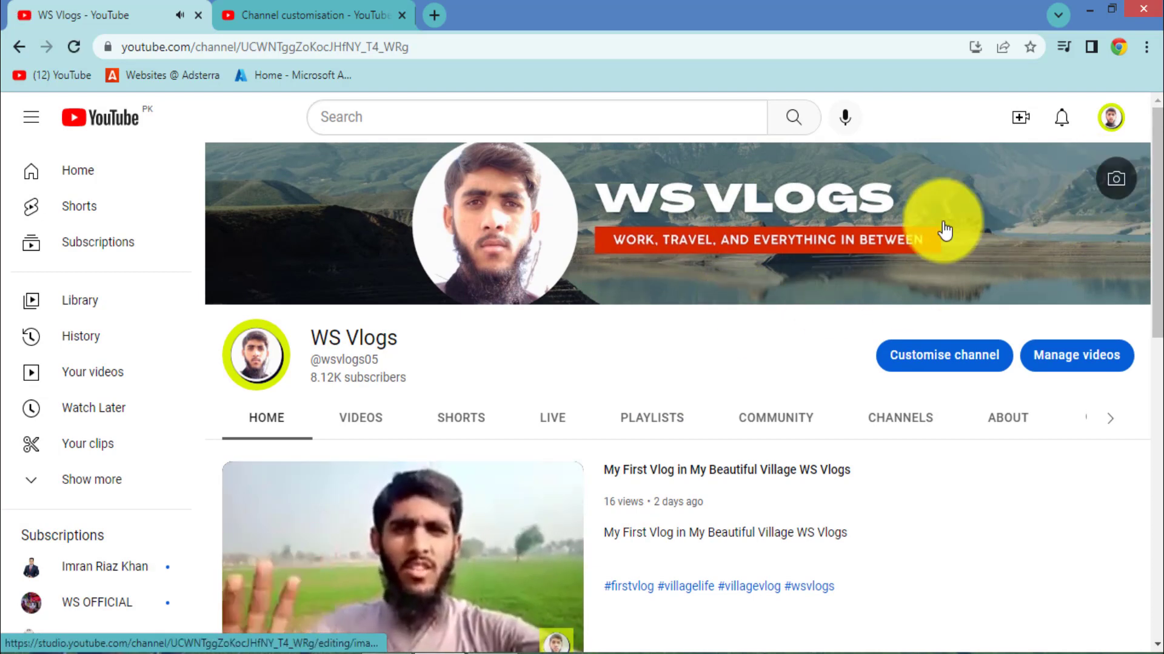
scroll(432, 380, down, 4)
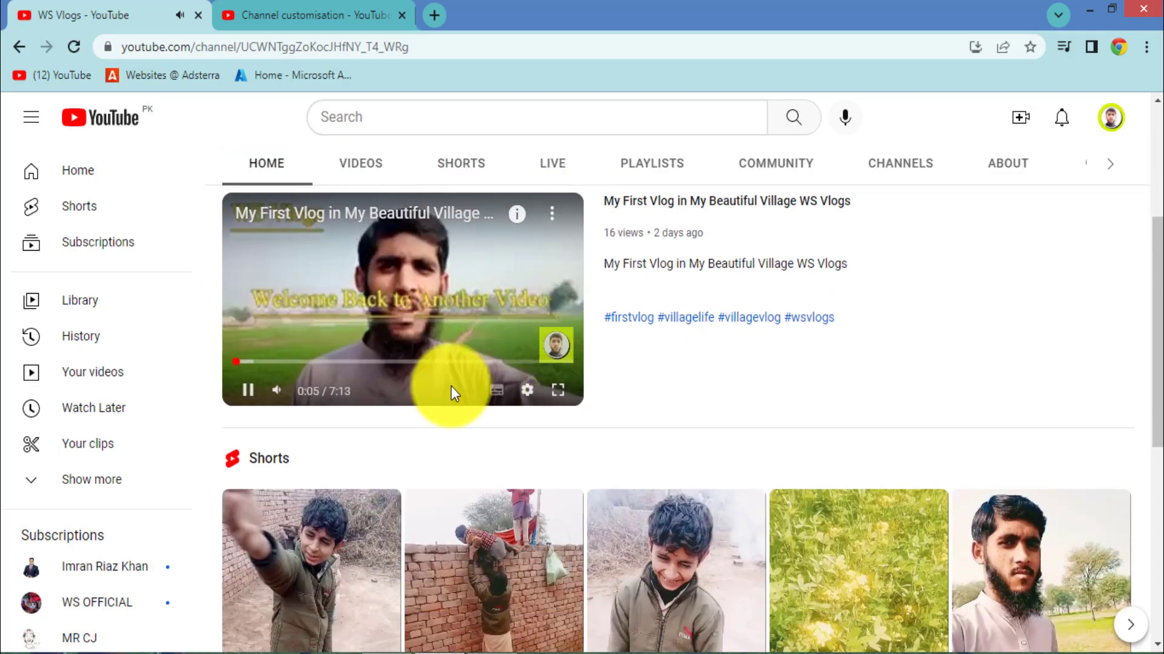
click(247, 390)
scroll(560, 517, down, 8)
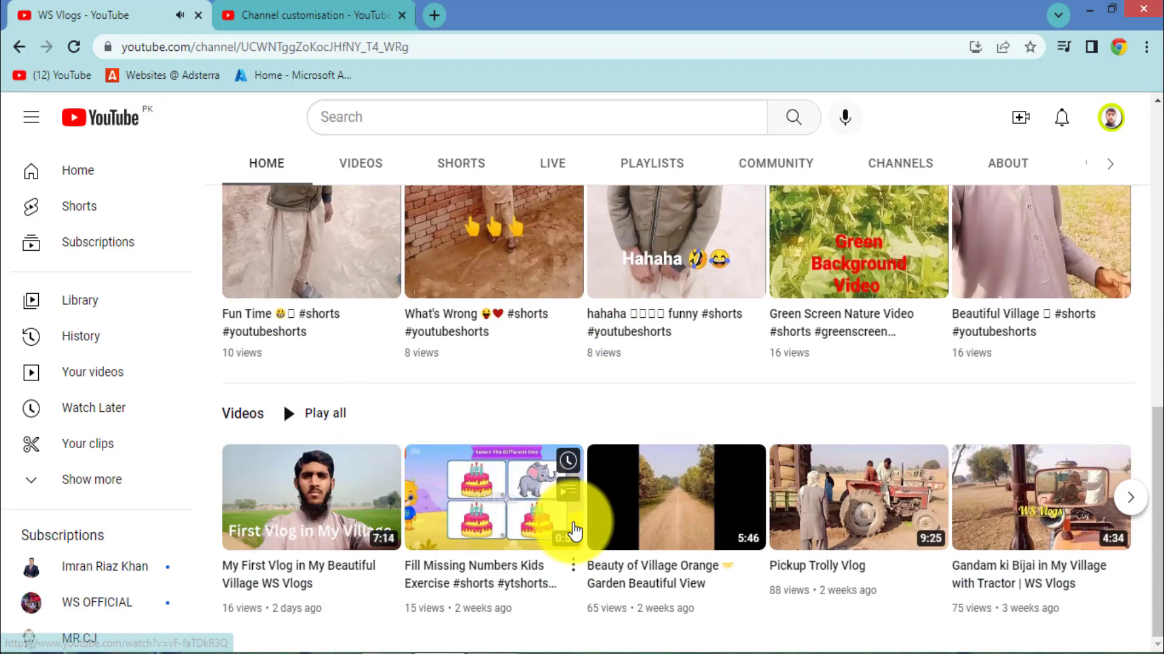
scroll(571, 533, up, 6)
scroll(579, 400, up, 6)
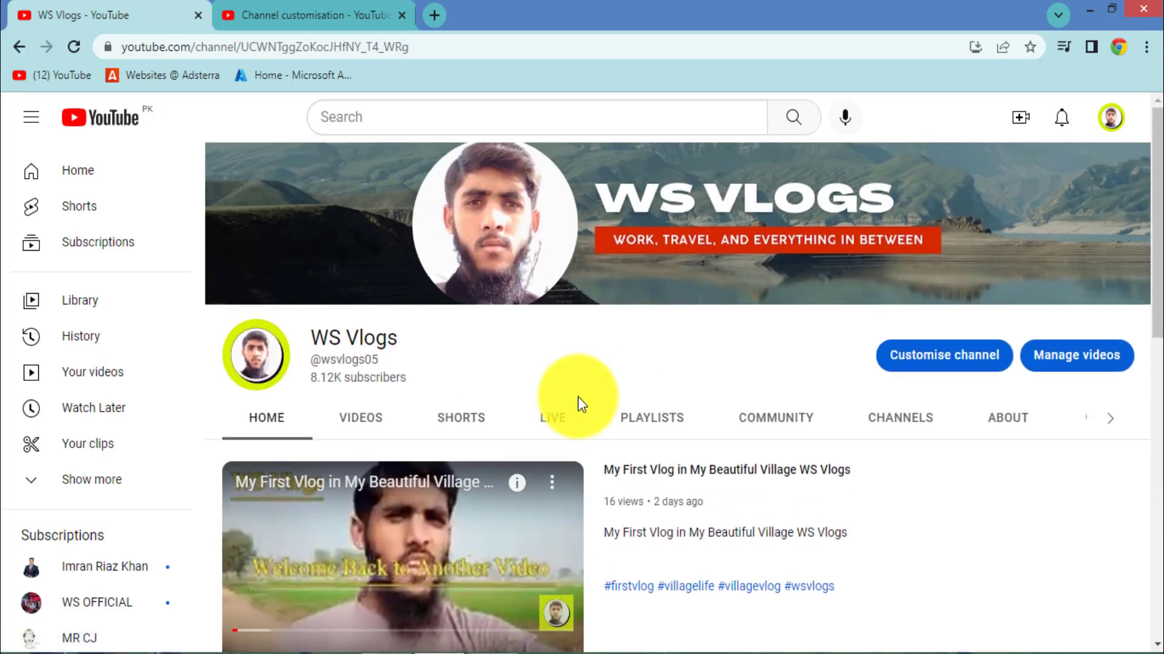
click(292, 9)
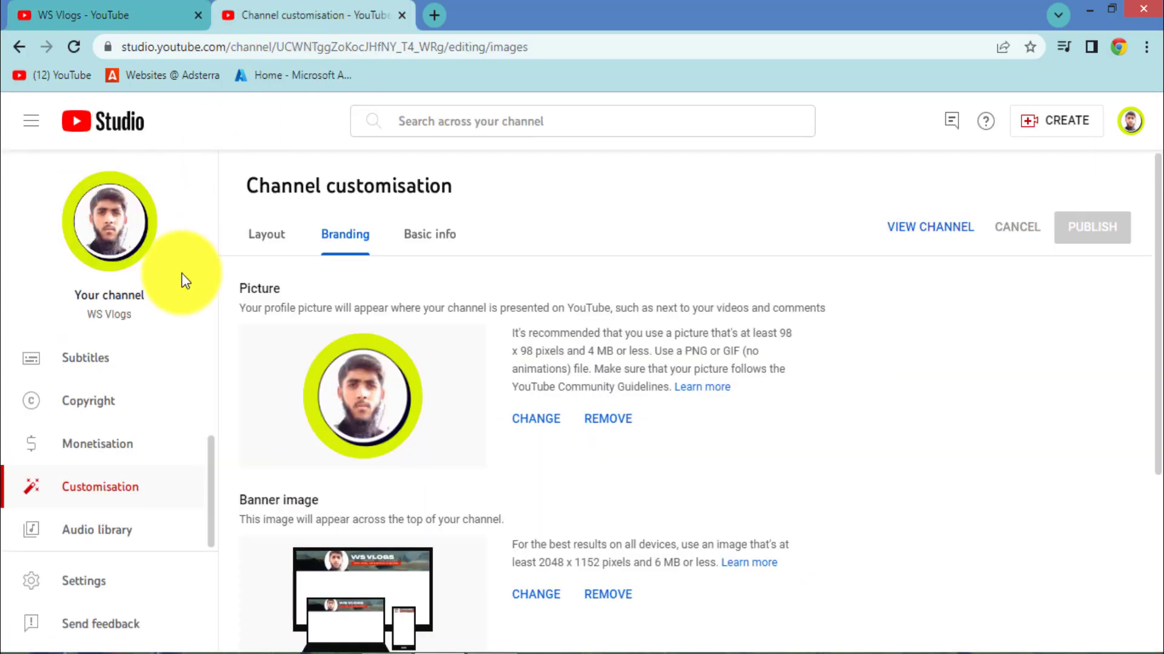
Step: List the channel's uploaded videos under Content, glancing at the public channel page before returning
scroll(99, 444, up, 3)
click(85, 400)
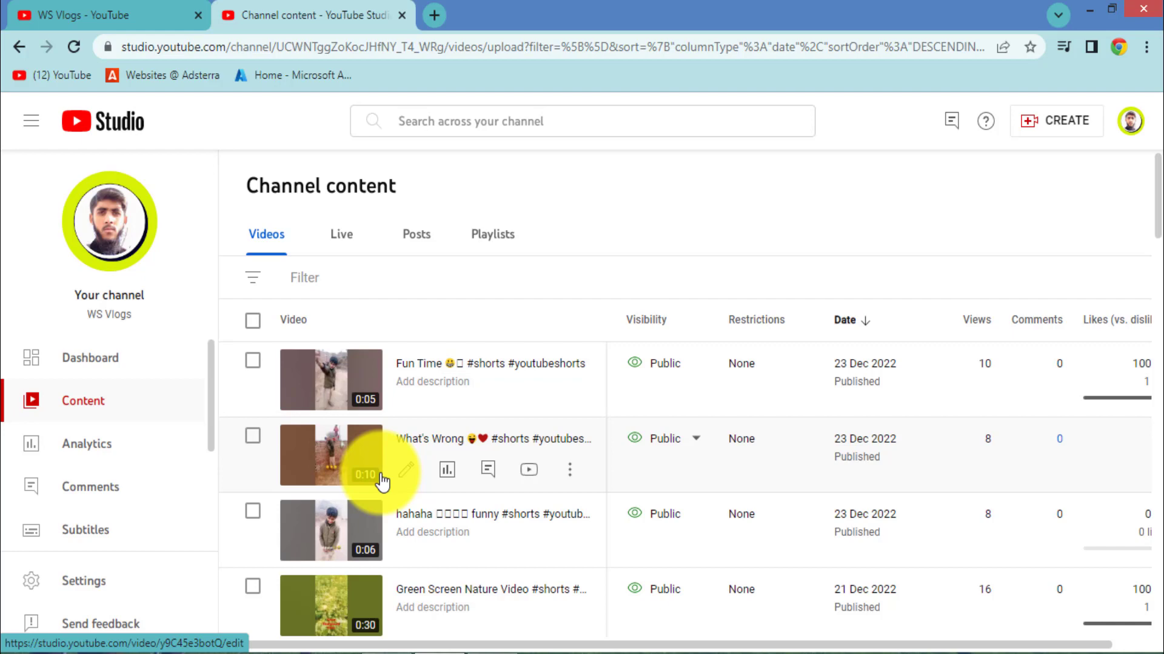
click(69, 14)
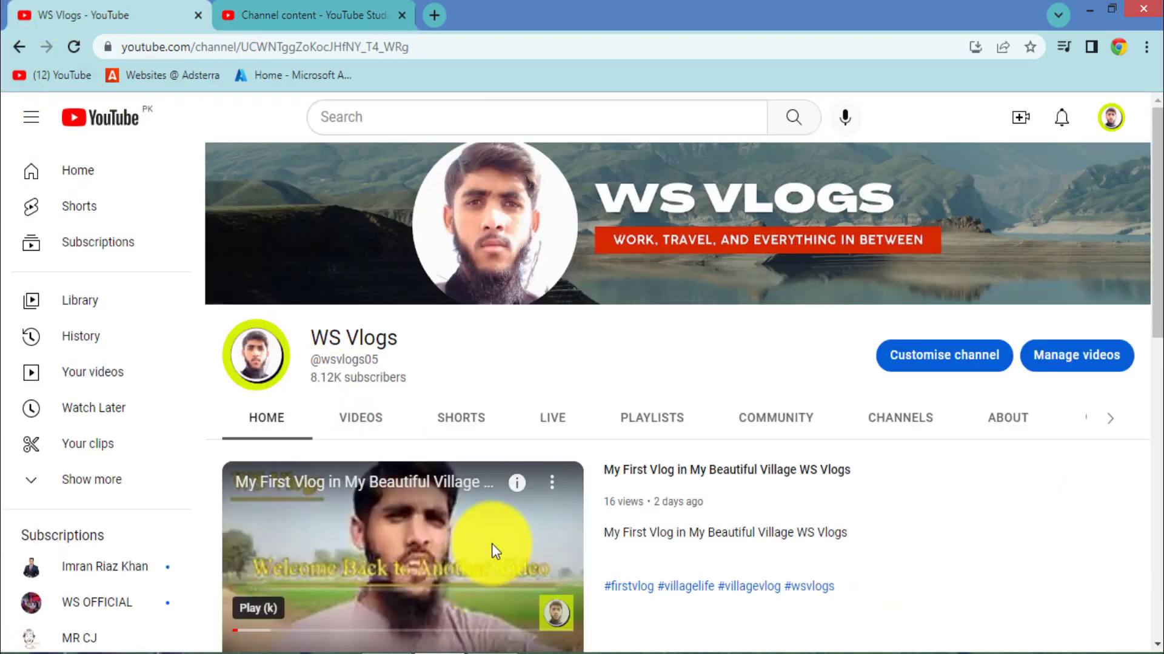
scroll(494, 551, down, 10)
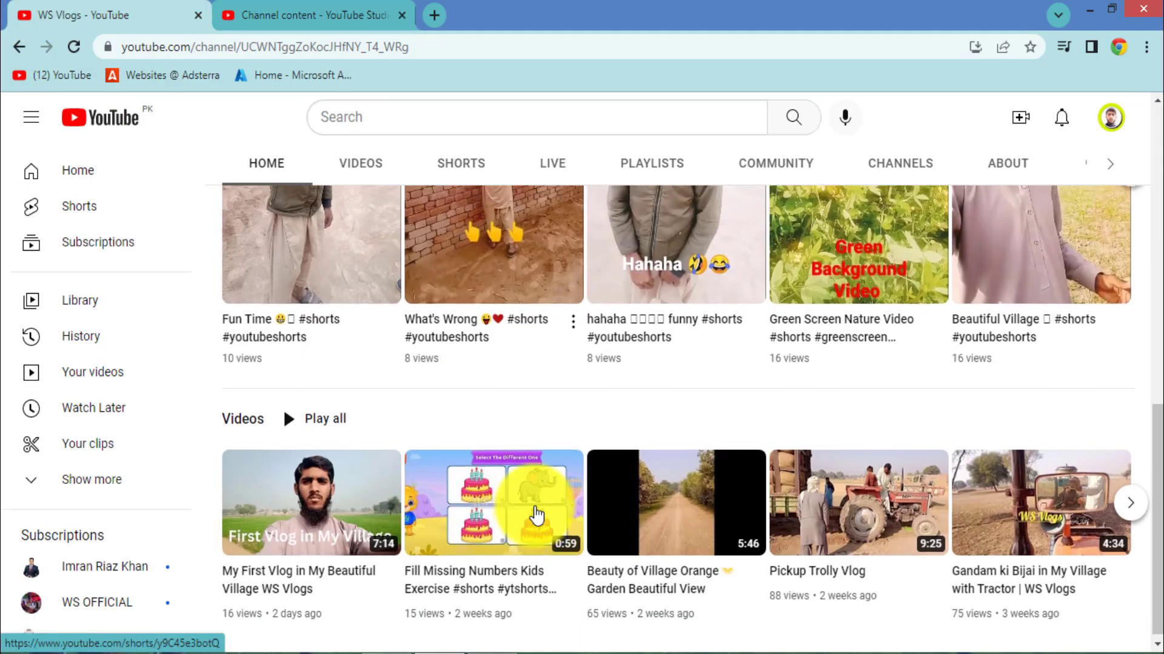
scroll(536, 515, up, 10)
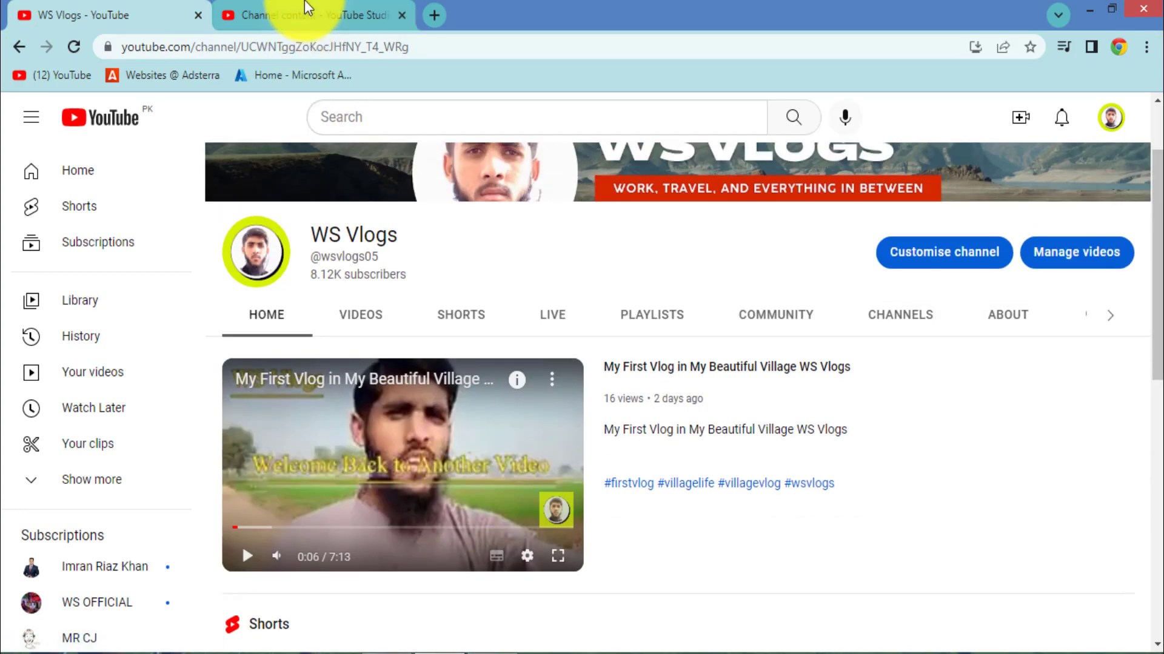
click(305, 11)
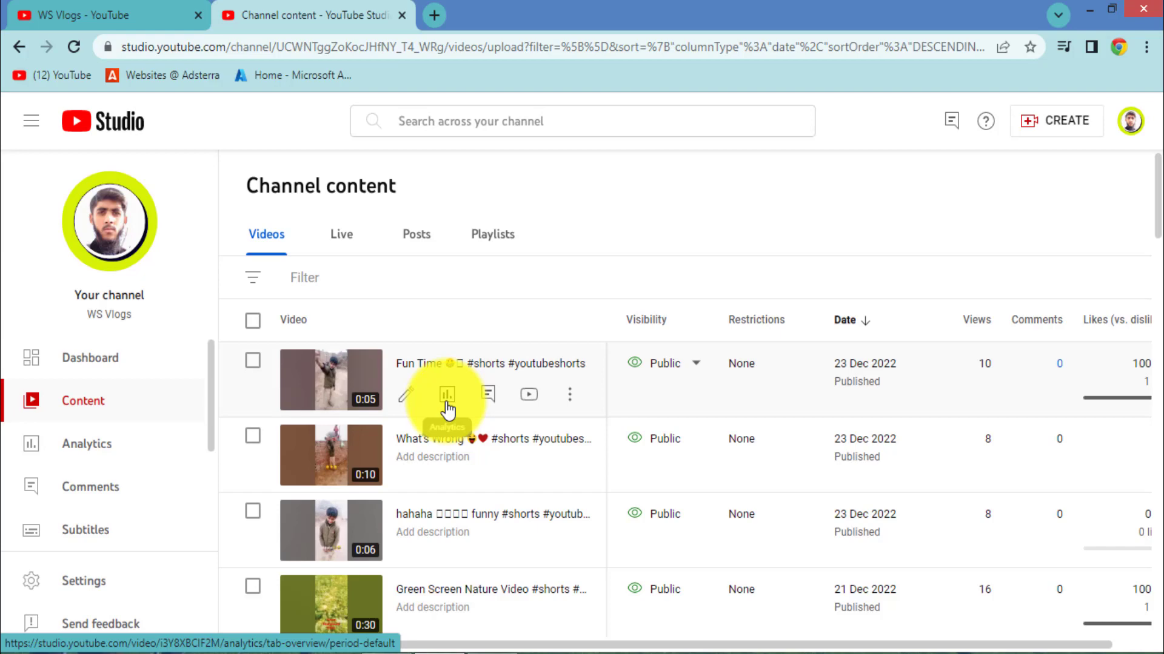
scroll(438, 499, down, 10)
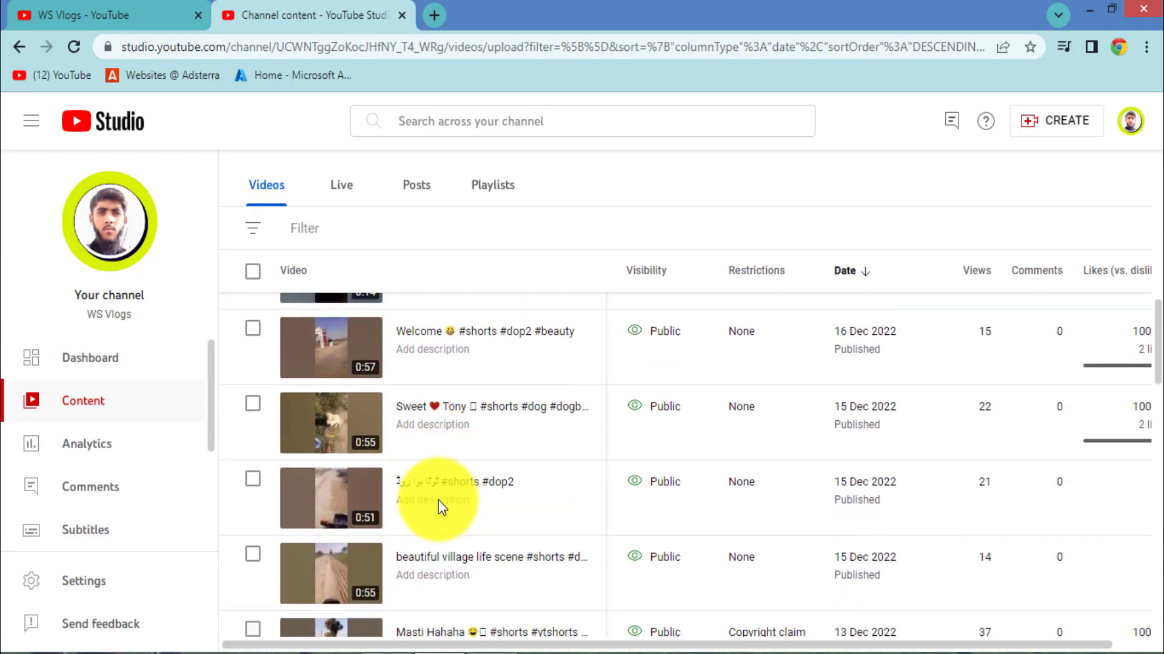
scroll(438, 500, down, 7)
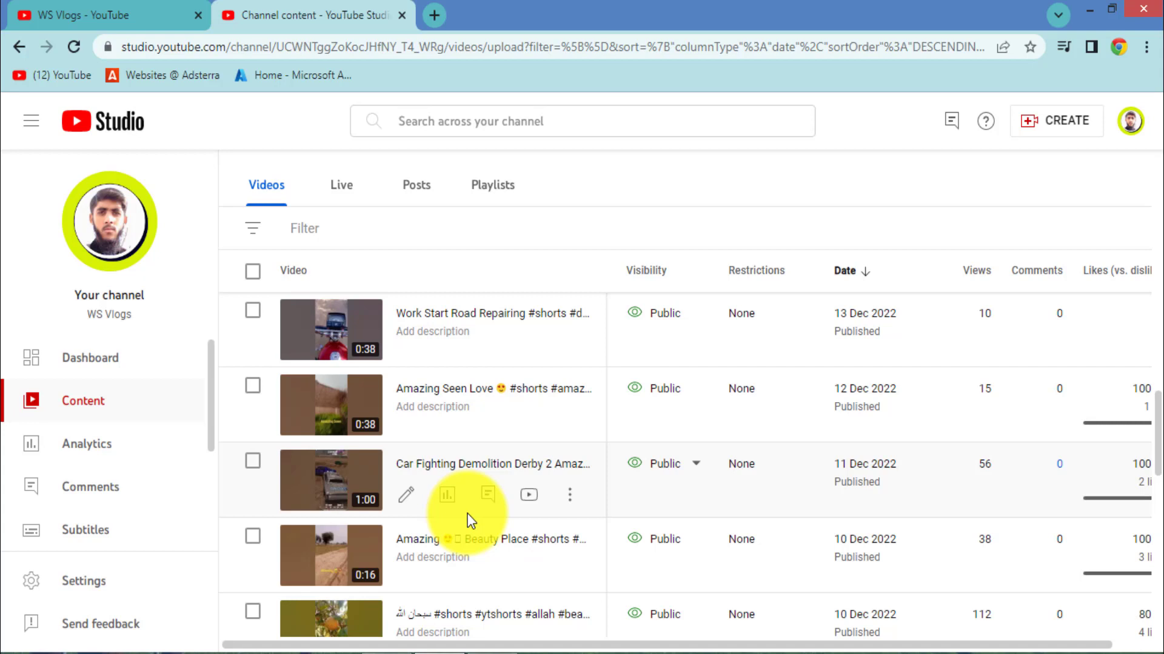
scroll(468, 514, down, 3)
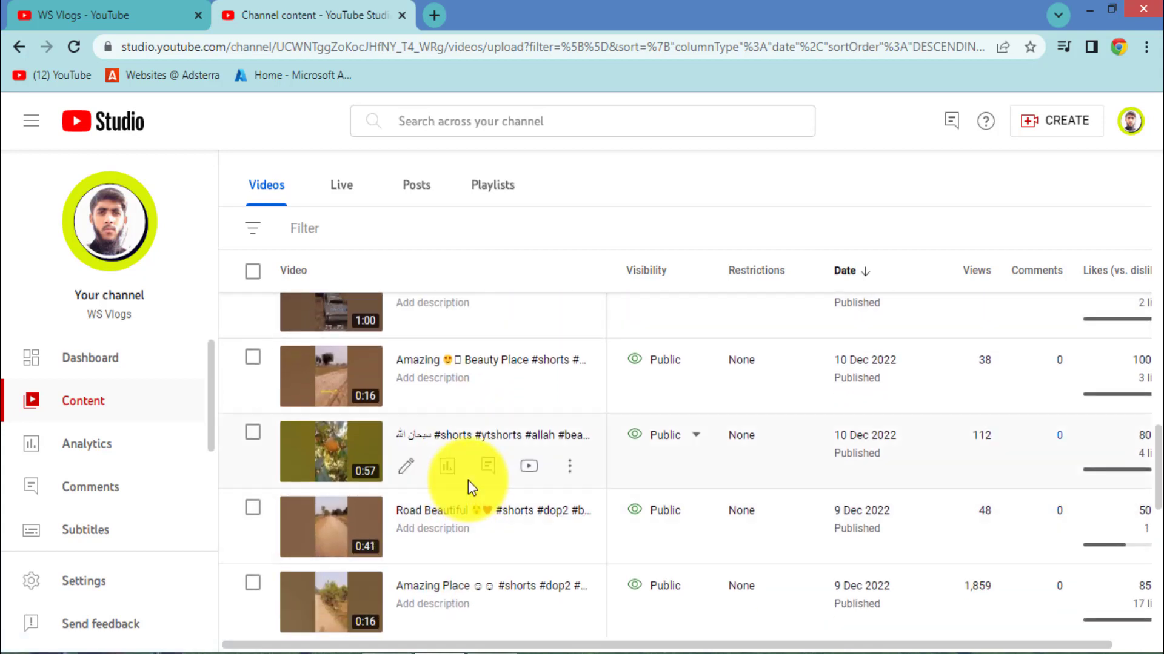
scroll(481, 491, down, 3)
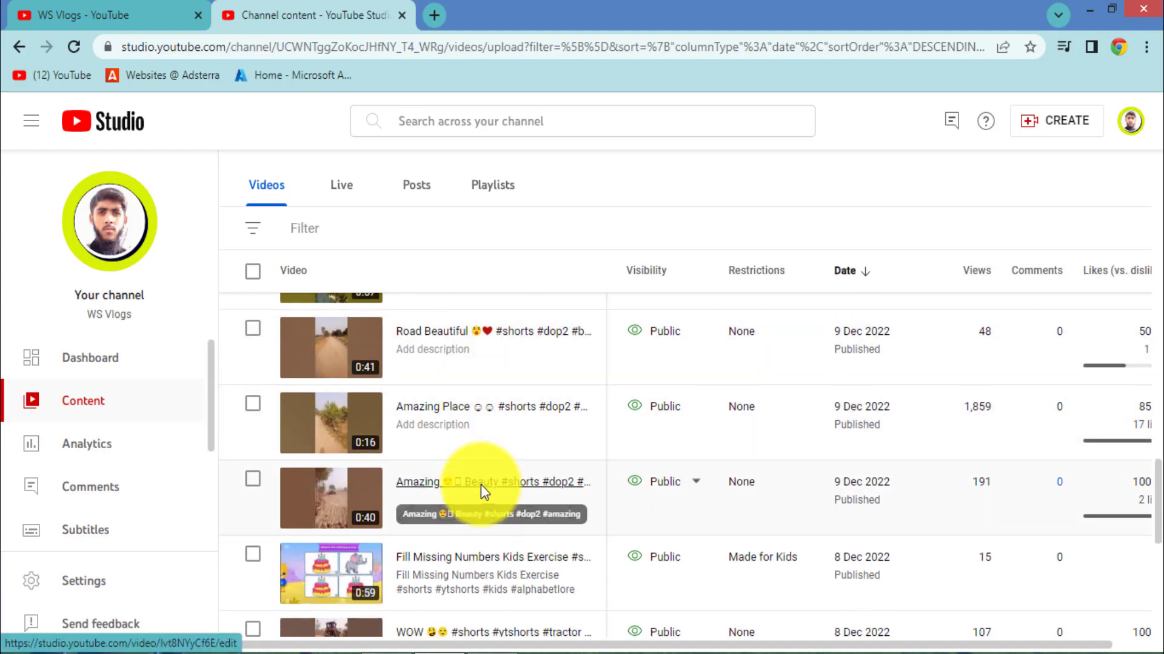
scroll(469, 575, down, 3)
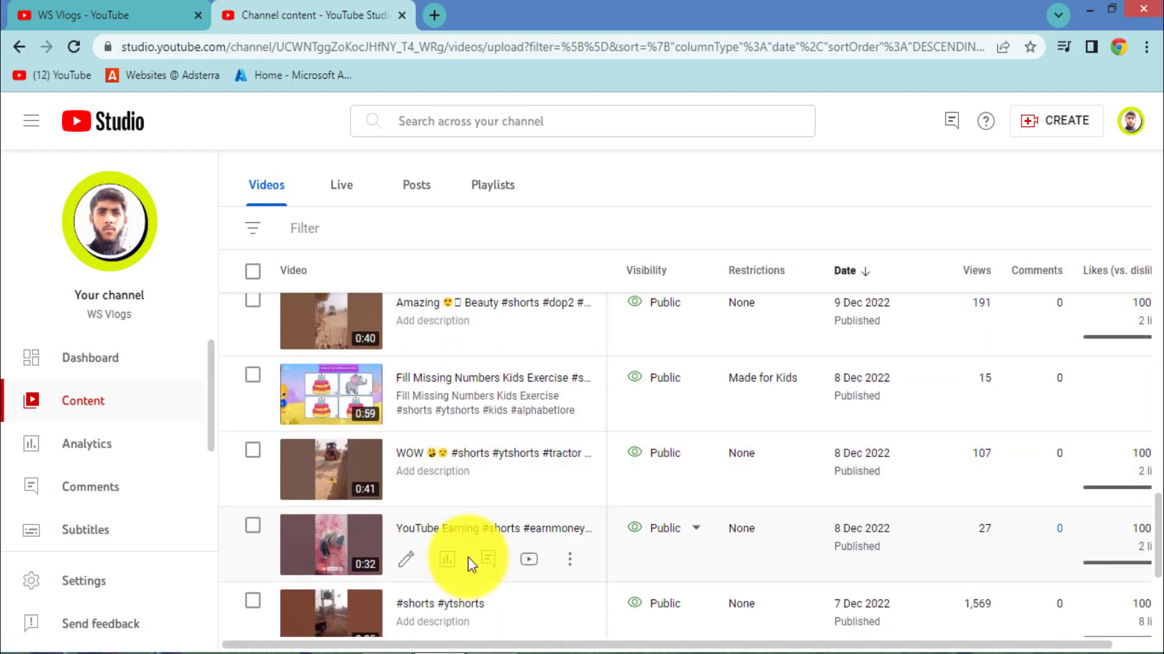
scroll(470, 543, down, 3)
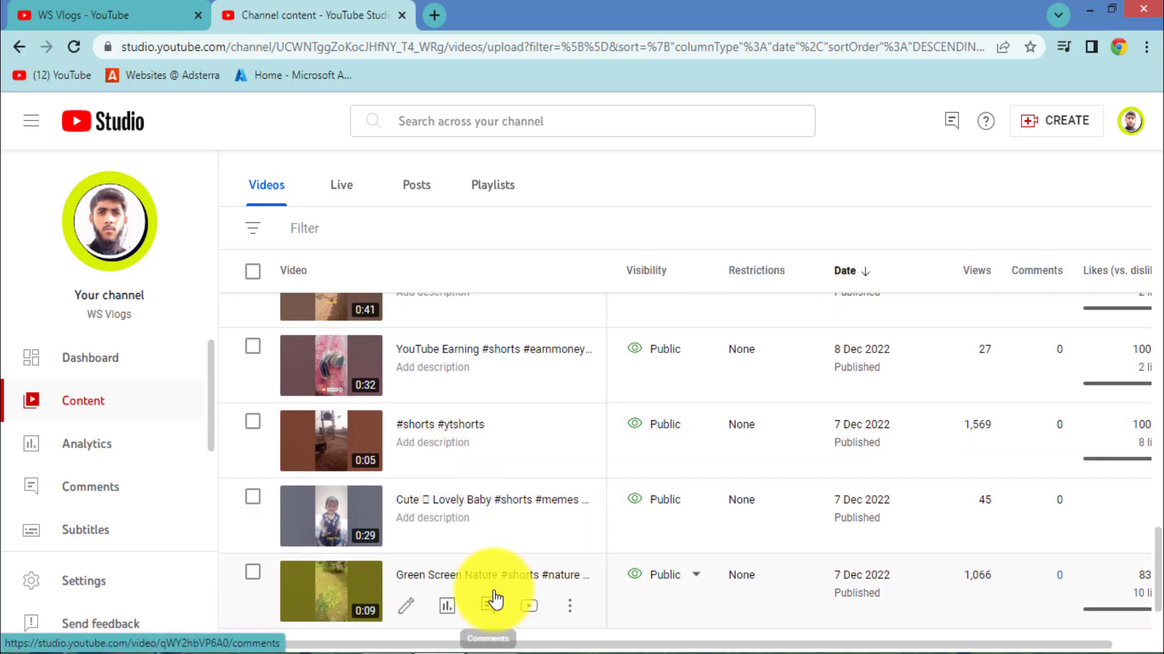
scroll(489, 584, down, 3)
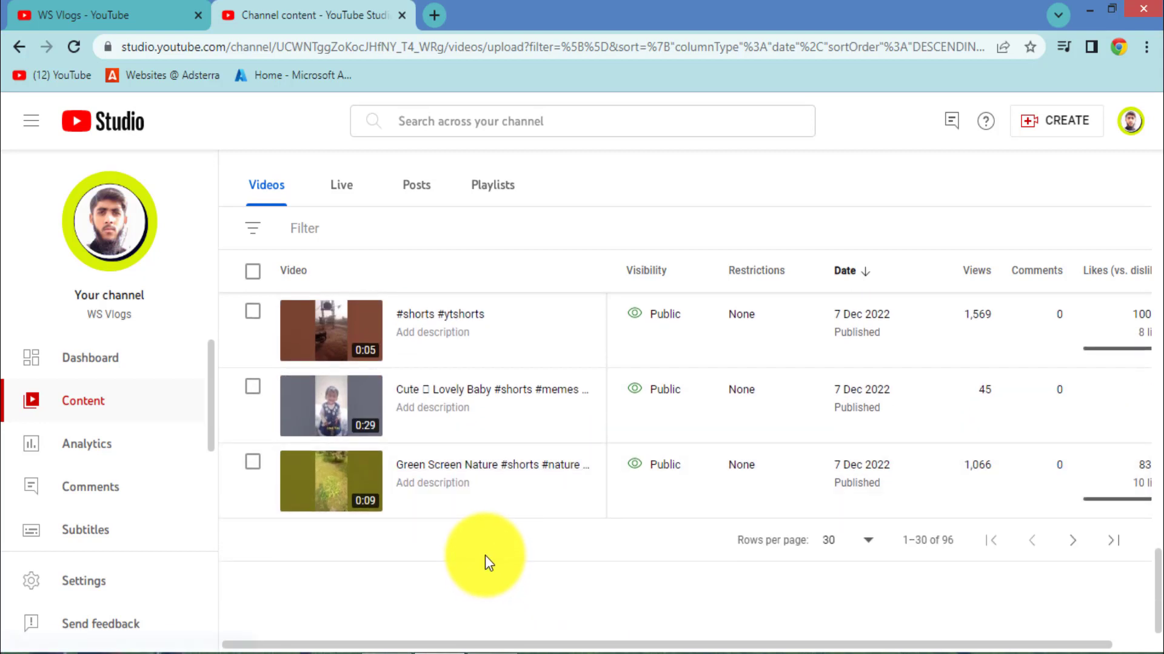